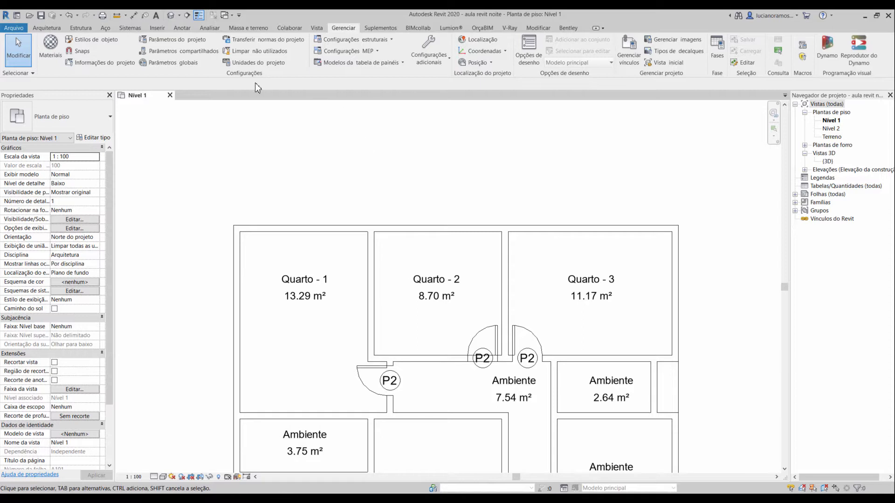
click(181, 29)
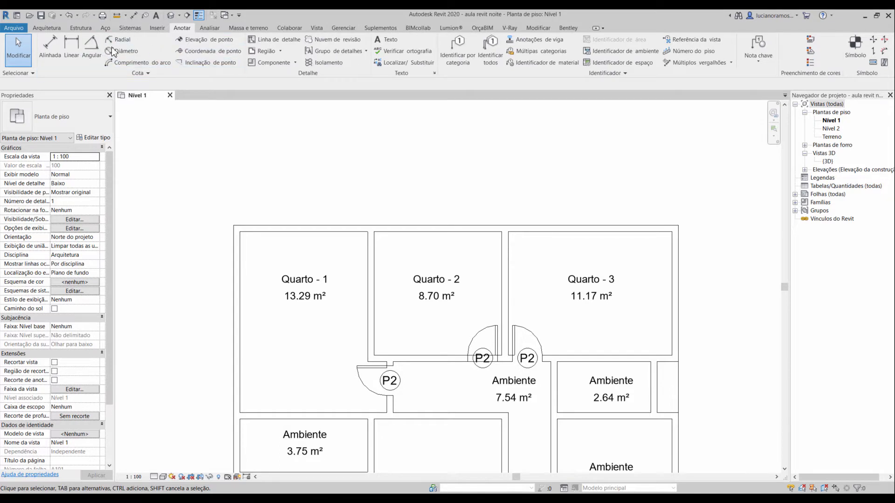
click(537, 29)
click(354, 65)
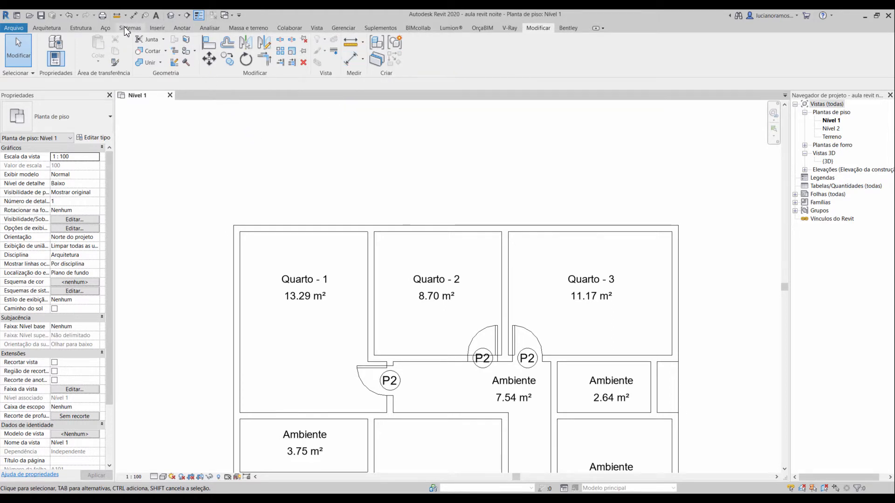
- Dismiss the save reminder and start an aligned dimension that references wall faces (Faces da parede)
click(178, 29)
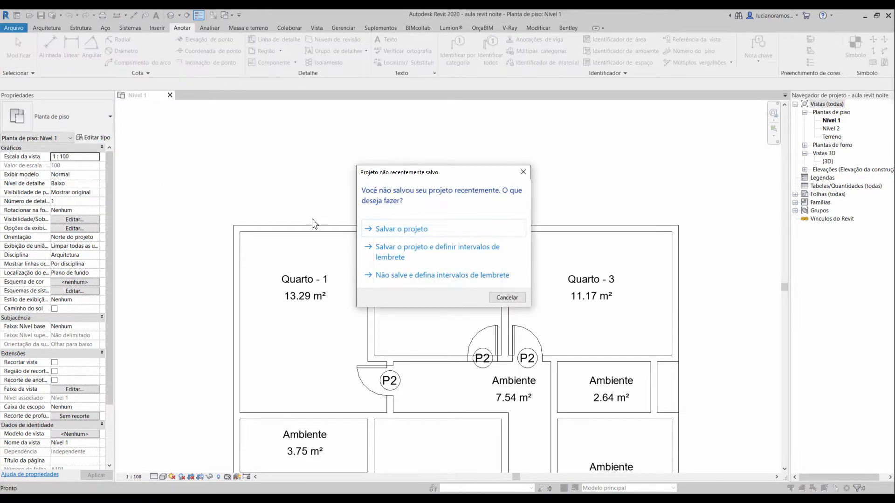
click(524, 173)
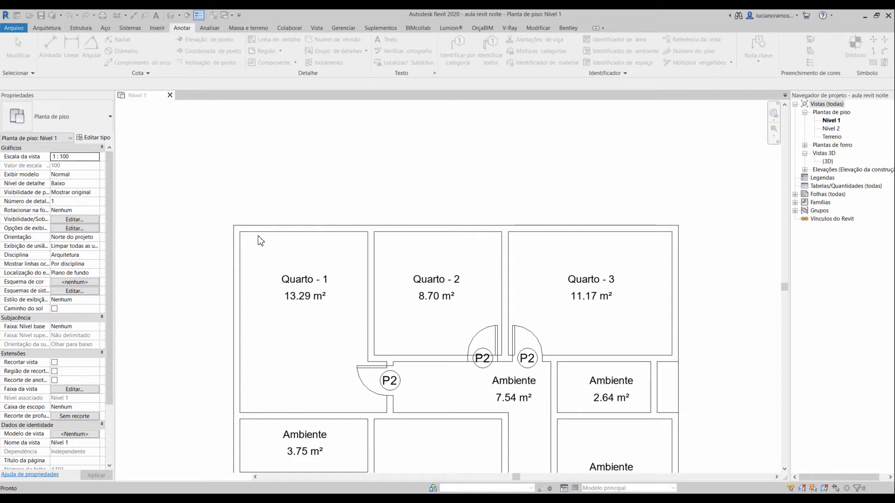
click(423, 59)
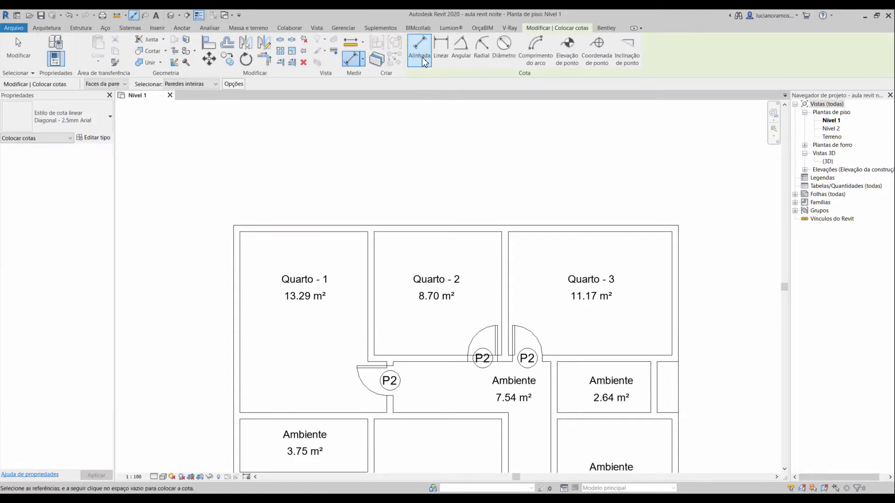
click(116, 86)
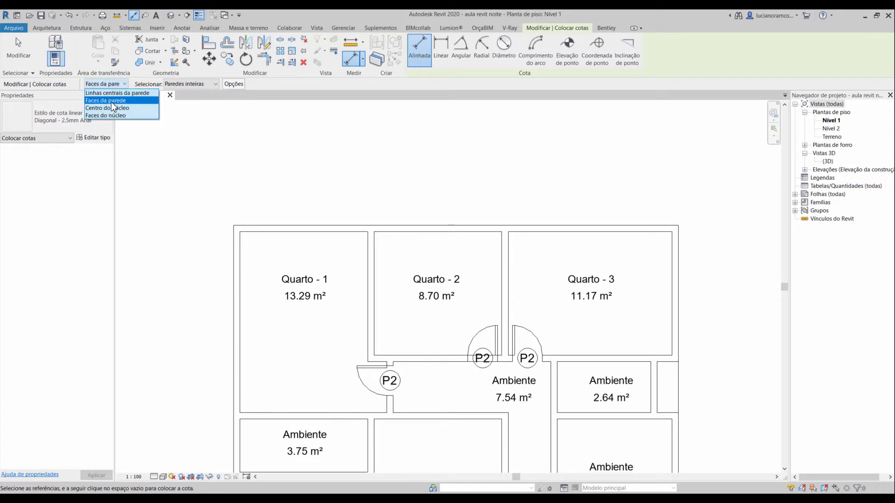
click(116, 100)
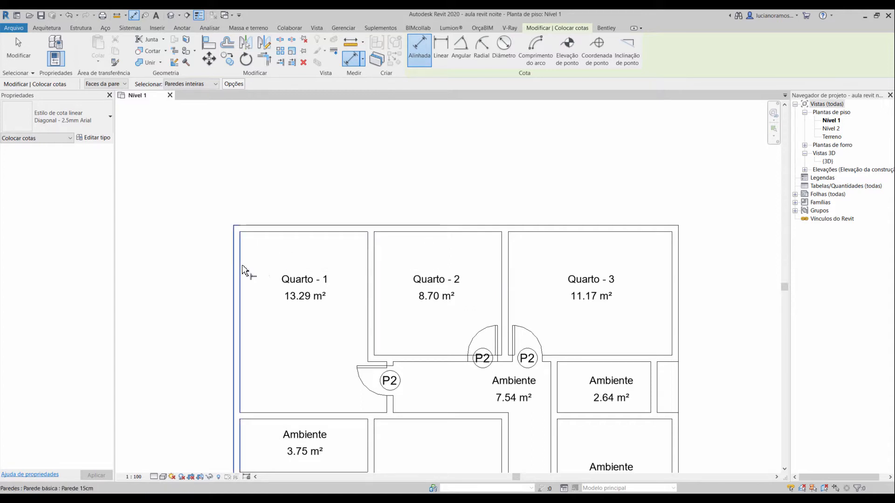
click(370, 262)
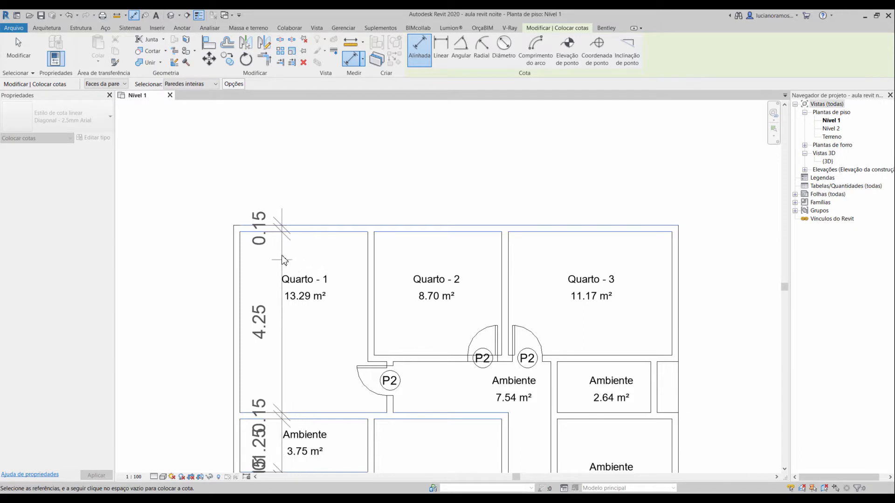
key(Escape)
click(314, 229)
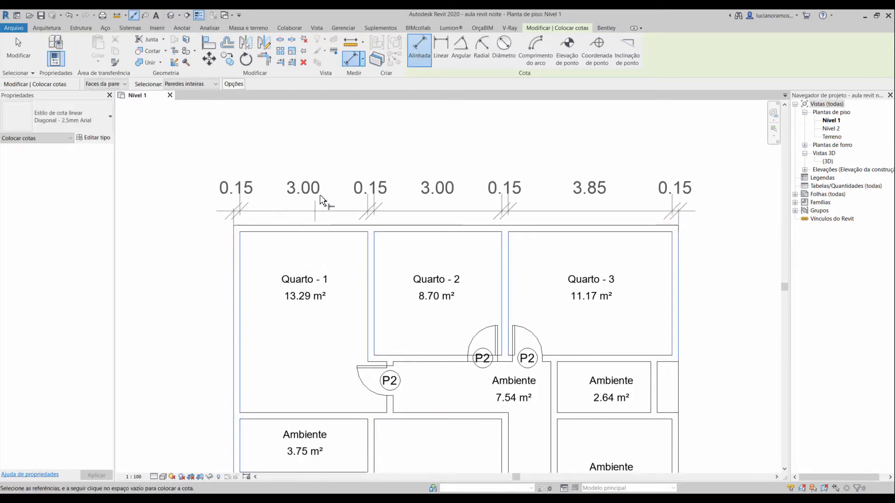
click(320, 196)
key(Escape)
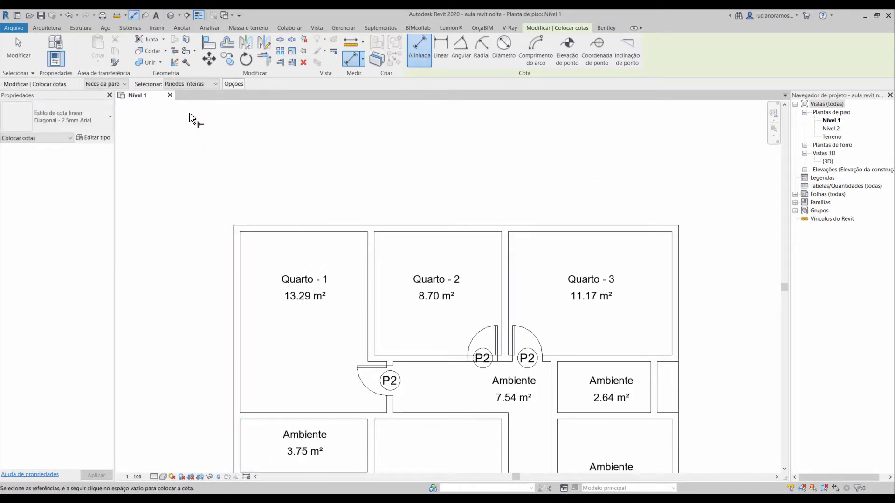
- Switch the dimension selection to Referências individuais and dimension the inner width of Quarto - 1, placing it above the plan
click(212, 85)
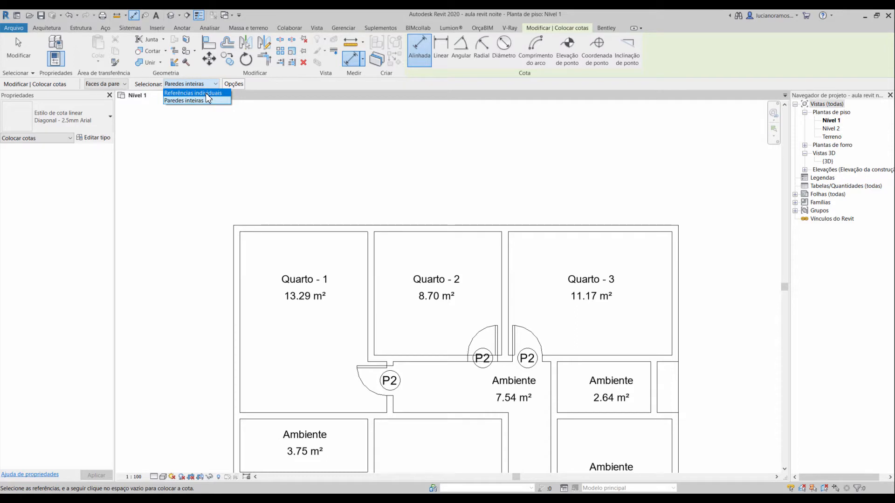
click(206, 94)
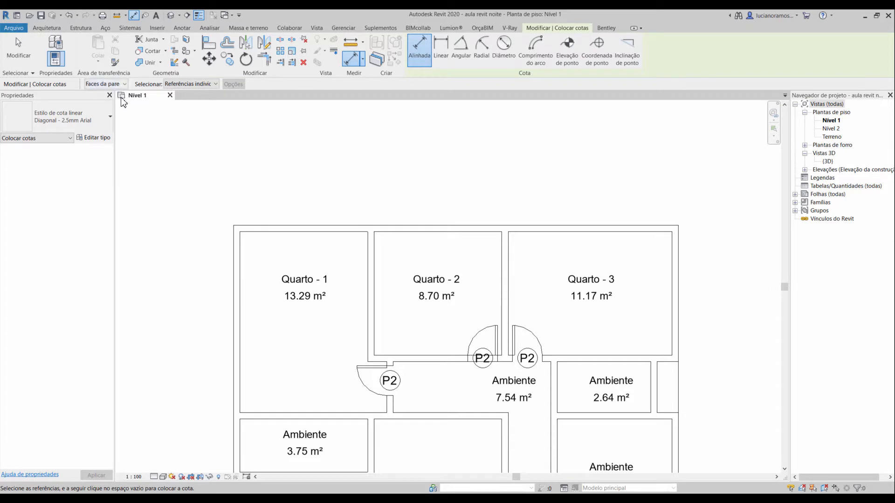
click(241, 256)
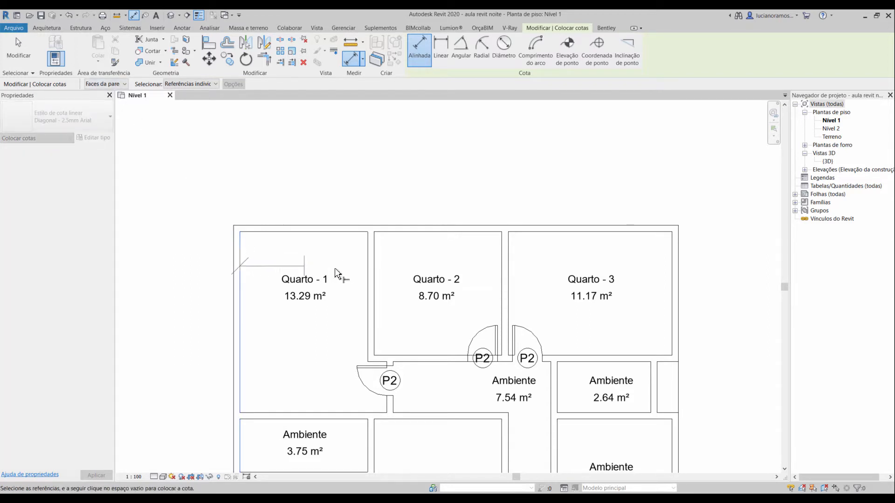
click(368, 272)
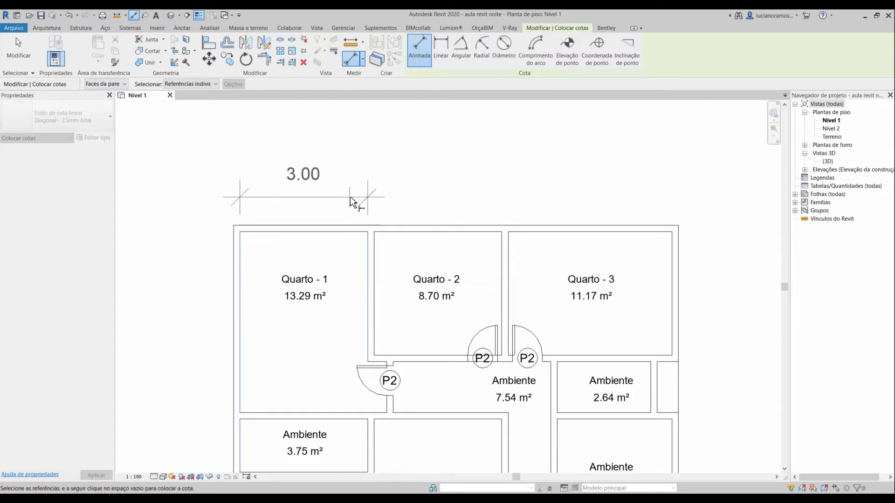
click(366, 217)
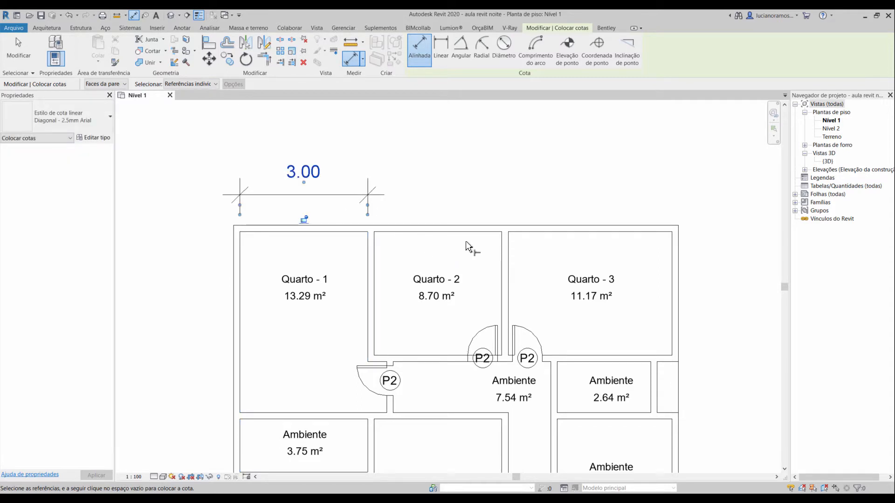
- Dimension the inner widths of Quarto - 2 and Quarto - 3 separately, in line with the Quarto - 1 dimension
click(375, 259)
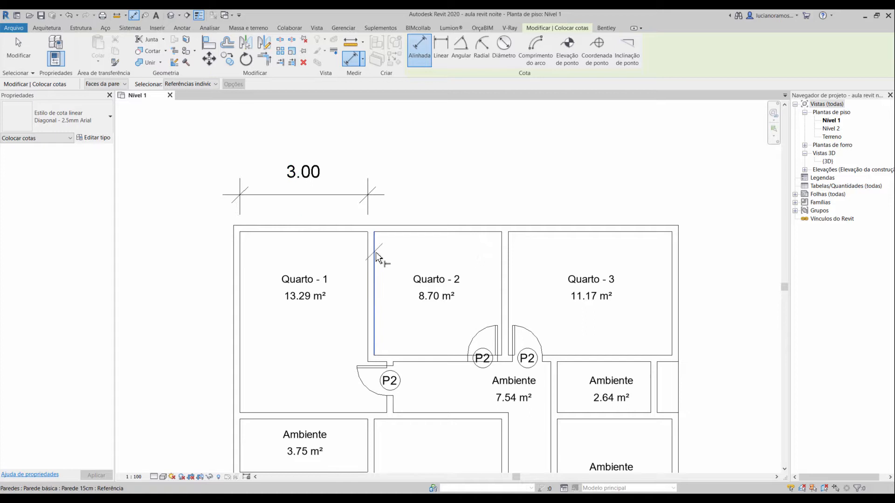
click(502, 266)
click(493, 209)
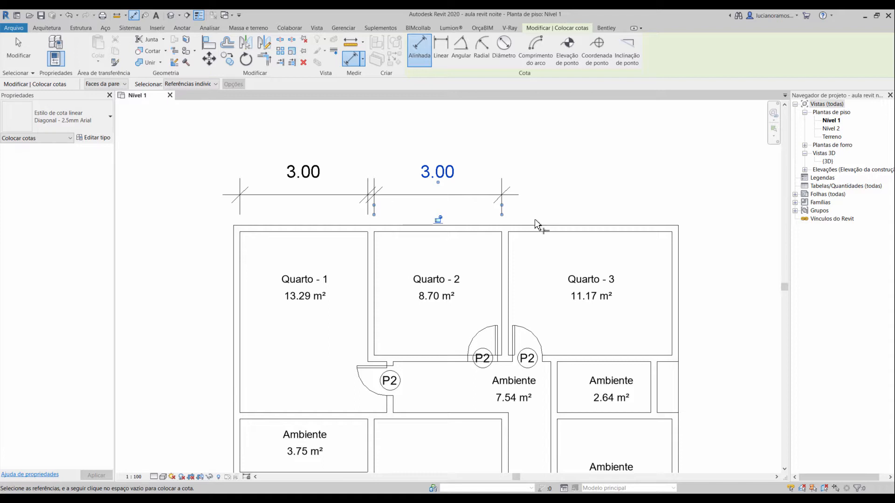
click(510, 248)
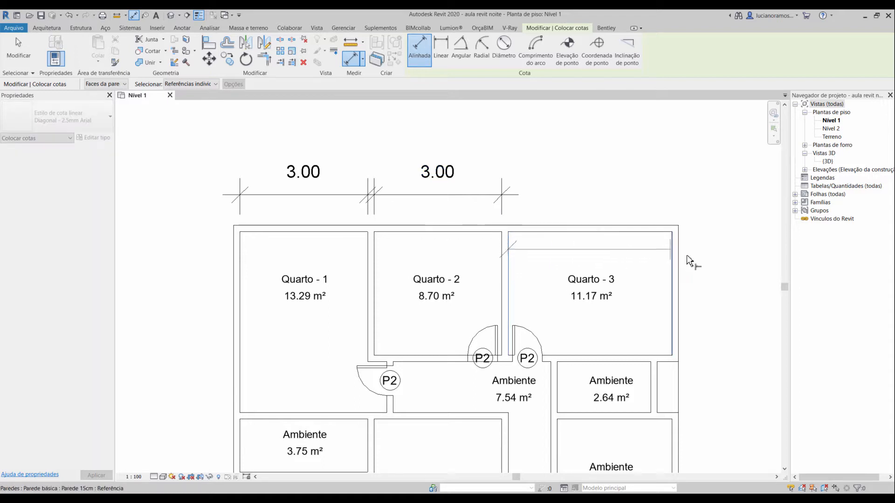
click(676, 259)
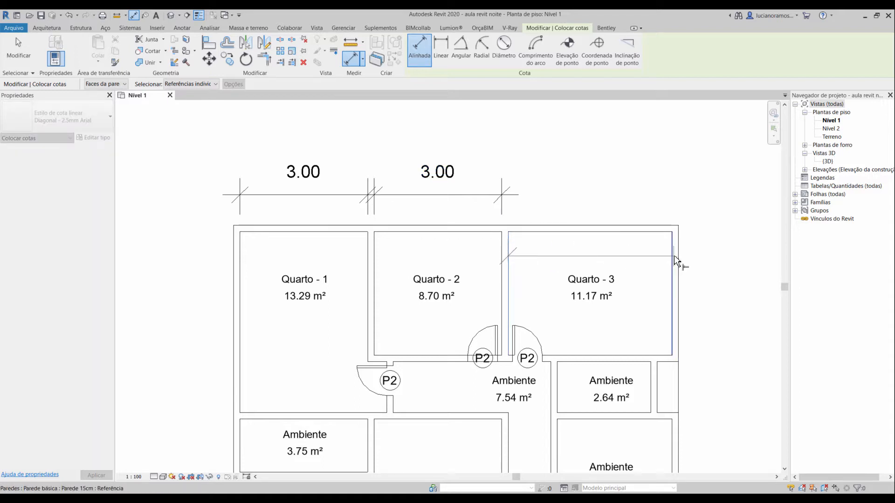
click(659, 199)
- Add an overall dimension between the outer faces of the two exterior side walls, above the room dimensions, and end the dimension command
click(234, 287)
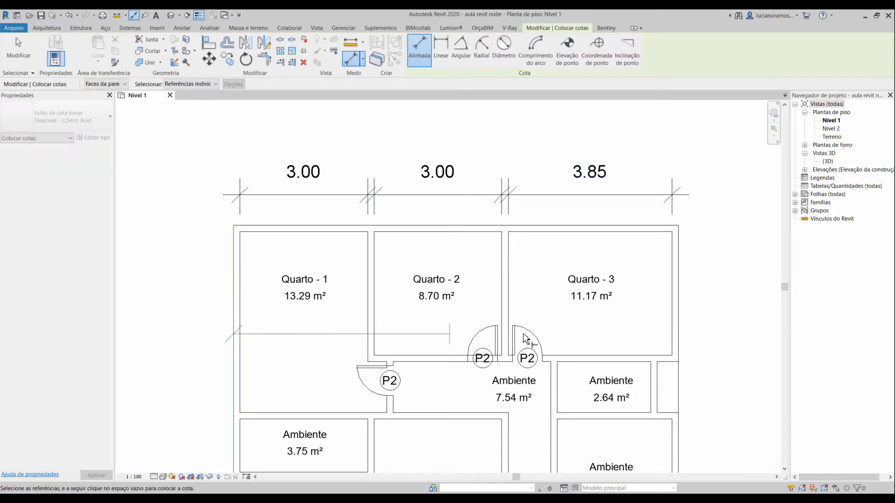
click(681, 304)
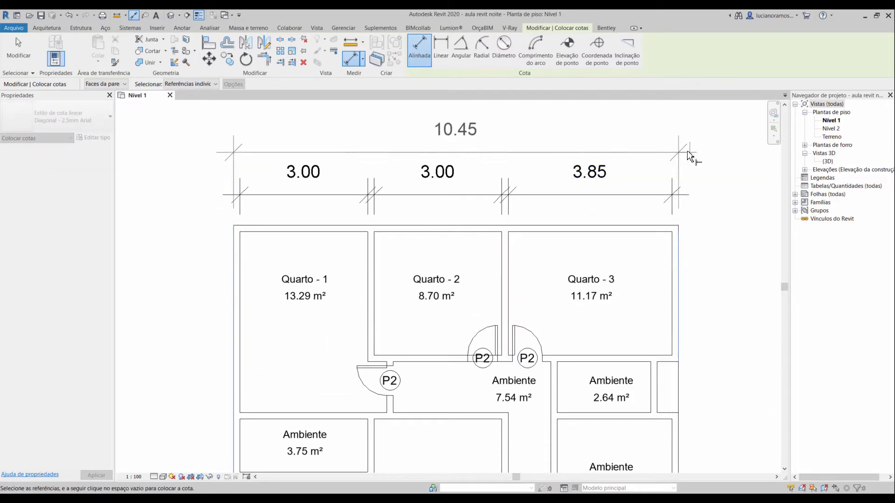
click(686, 147)
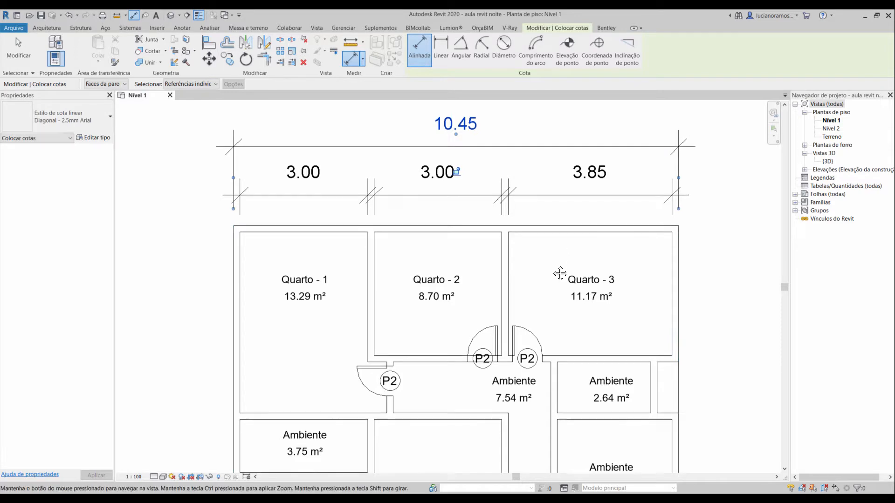
middle_drag(560, 273, 559, 284)
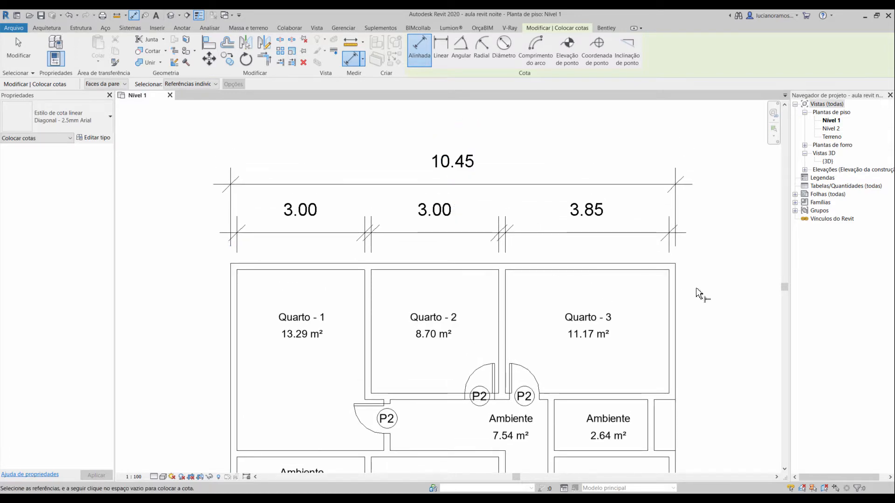
key(Escape)
key(Escape)
scroll(698, 294, down, 2)
middle_drag(697, 294, 652, 269)
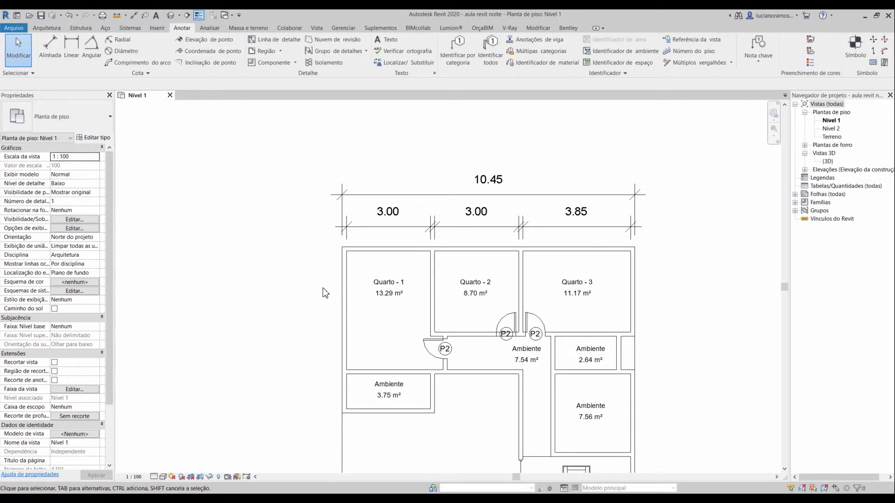
- Place one continuous aligned dimension string through the wall faces of the three bedrooms, above the overall dimension
click(50, 45)
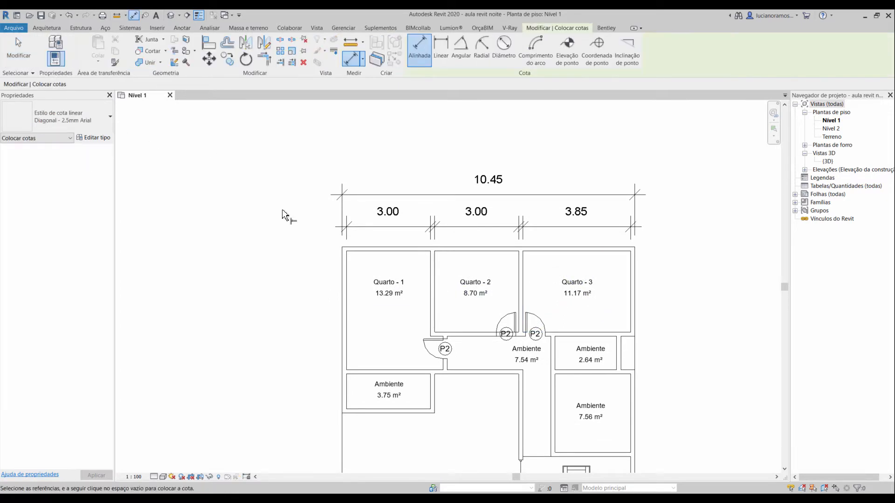
scroll(379, 280, up, 2)
scroll(379, 286, up, 1)
middle_drag(371, 292, 286, 242)
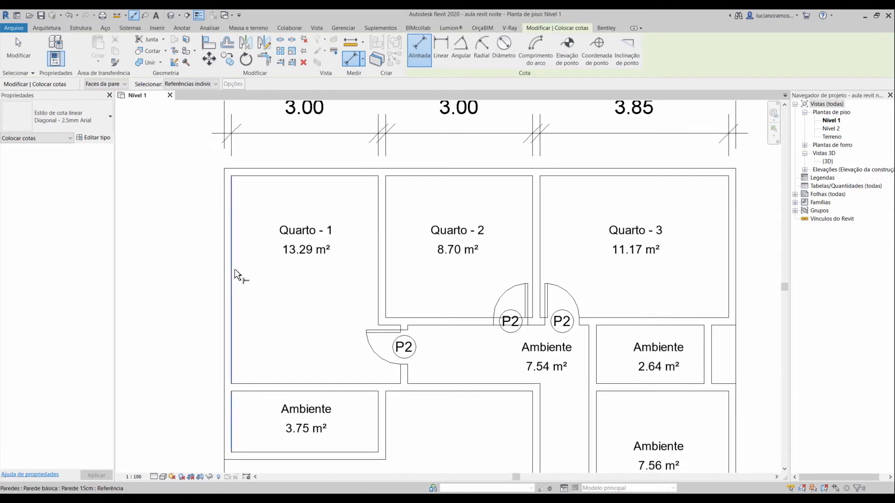
click(379, 281)
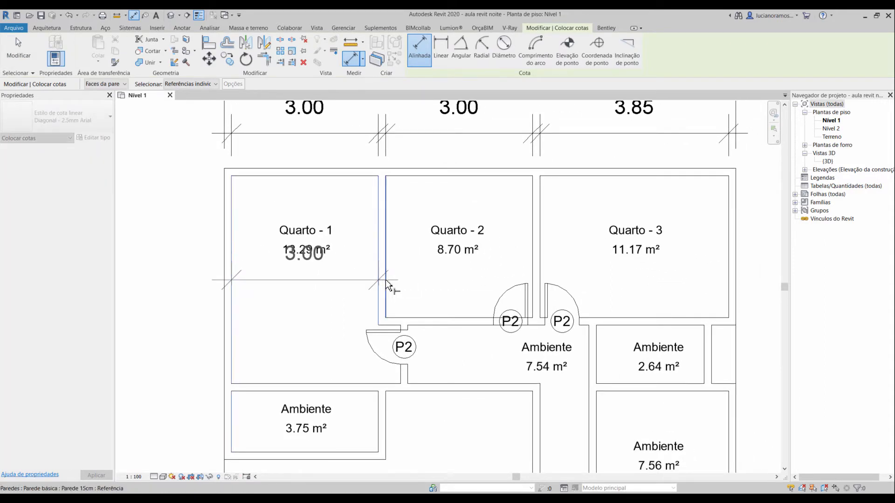
click(385, 279)
click(532, 275)
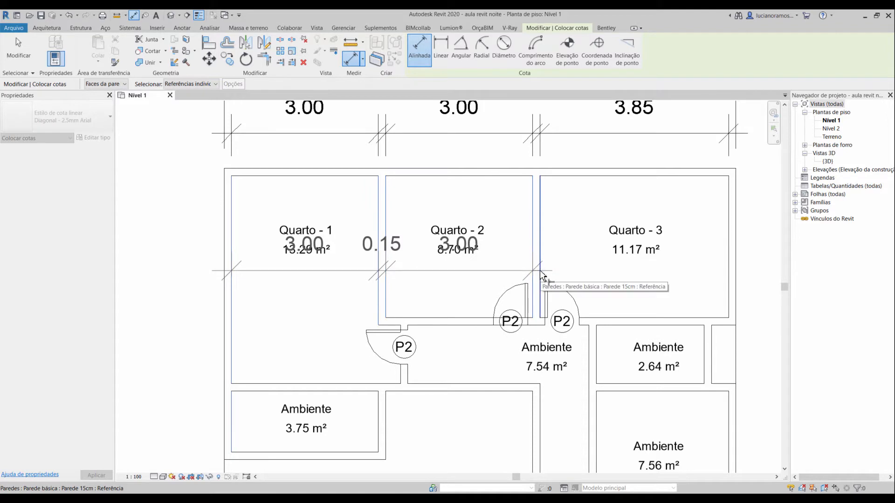
click(539, 277)
click(729, 267)
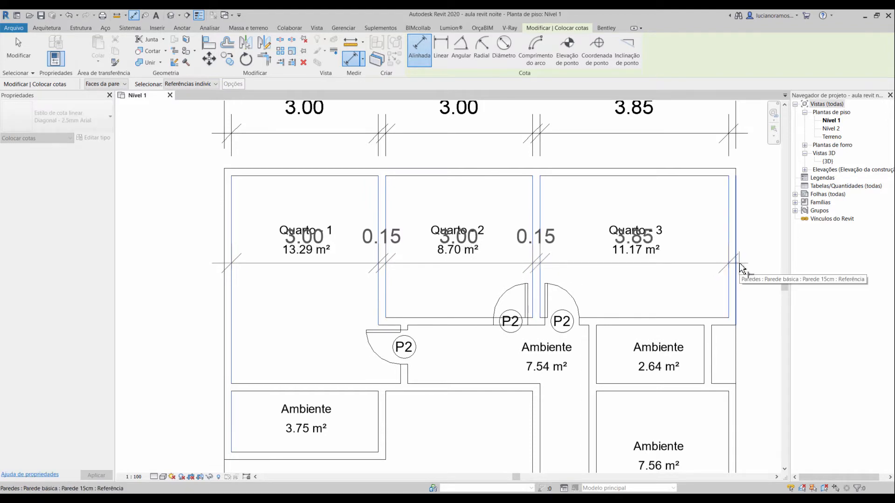
click(736, 266)
middle_drag(710, 219, 678, 384)
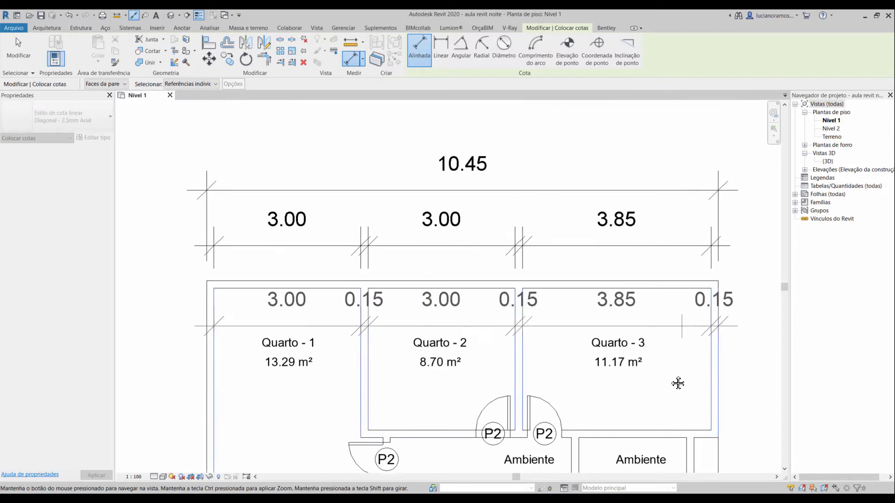
click(656, 180)
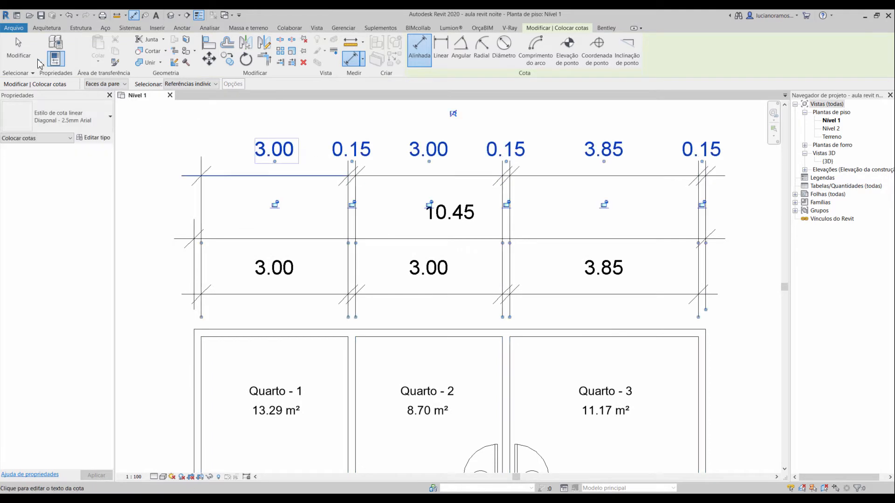
- Leave the dimension command and delete the continuous dimension string above the overall dimension
click(19, 51)
click(298, 184)
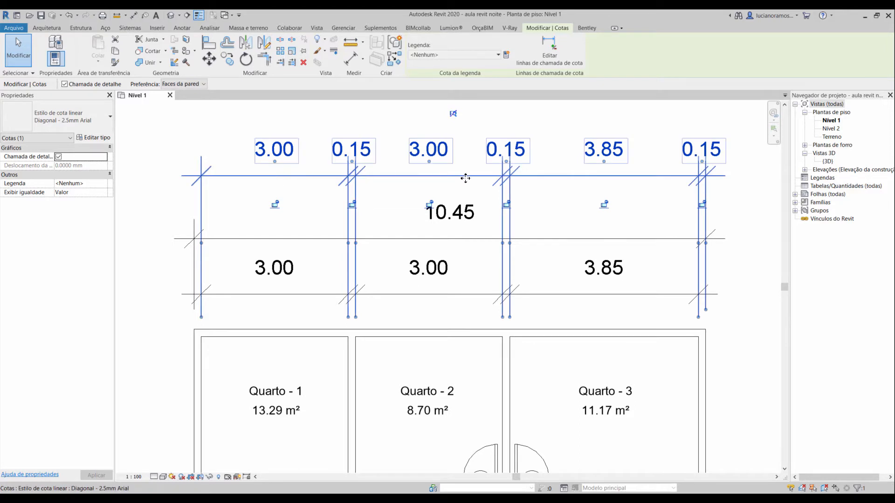
key(Delete)
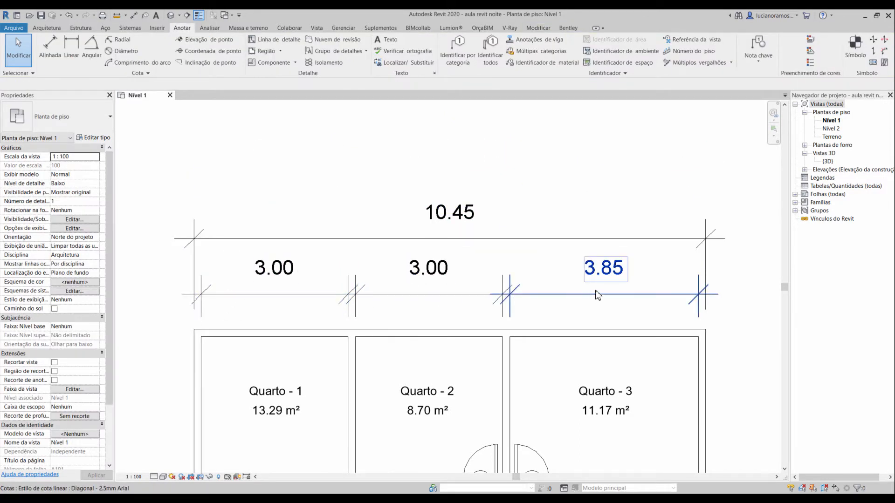
- Delete the separate width dimension above Quarto - 2
middle_drag(463, 302, 486, 269)
click(483, 261)
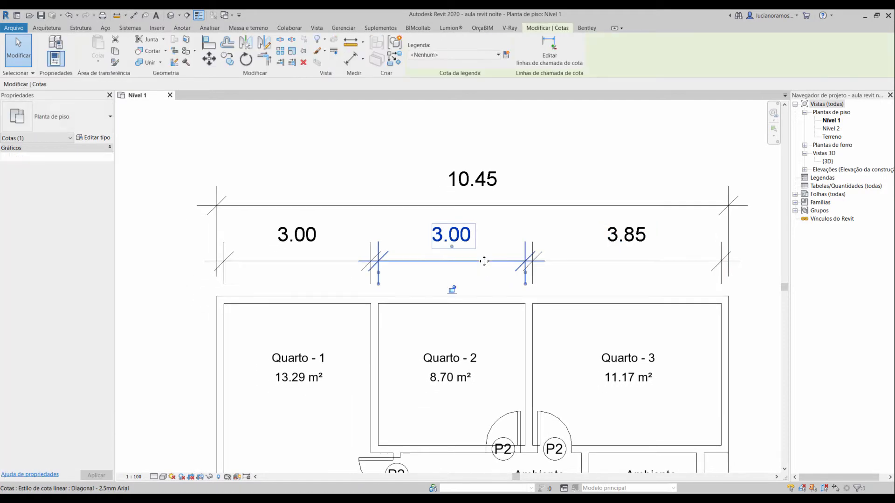
key(Delete)
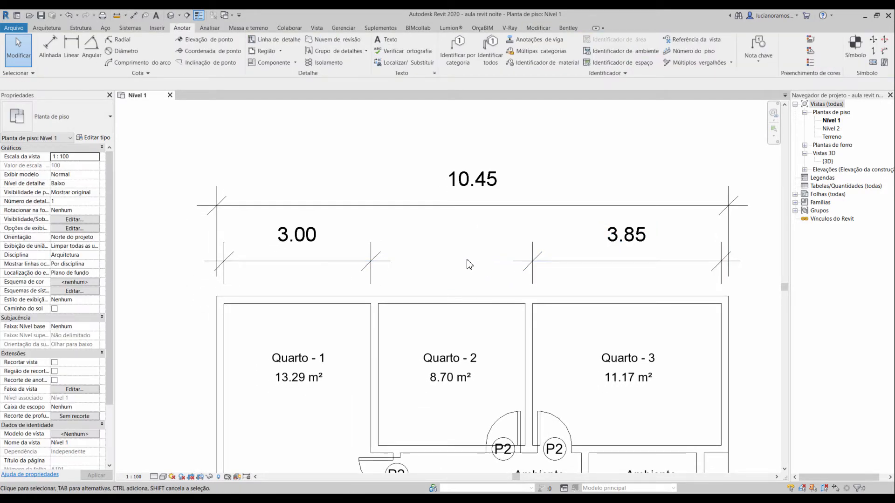
- Undo the deletion of the width dimension above Quarto - 2
key(ctrl+z)
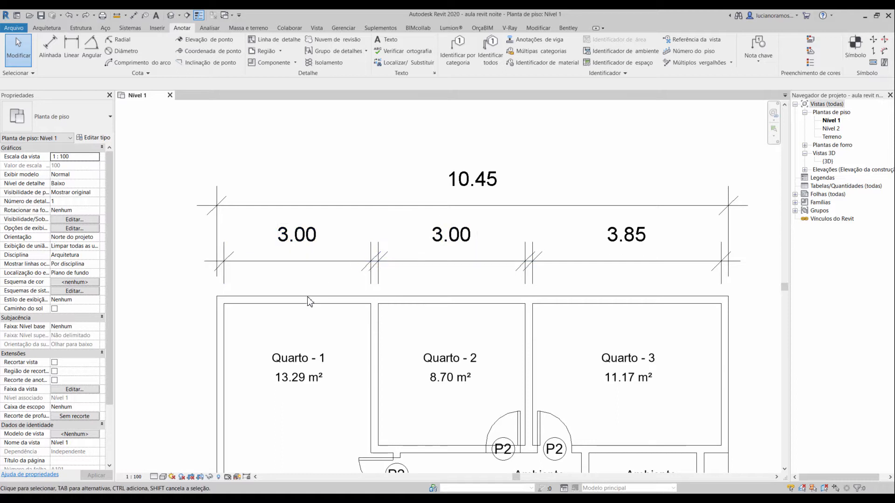
- Cycle the Nível 1 view scale through 1:50 and 1:20 to compare annotation sizes, and return it to 1:100
click(140, 477)
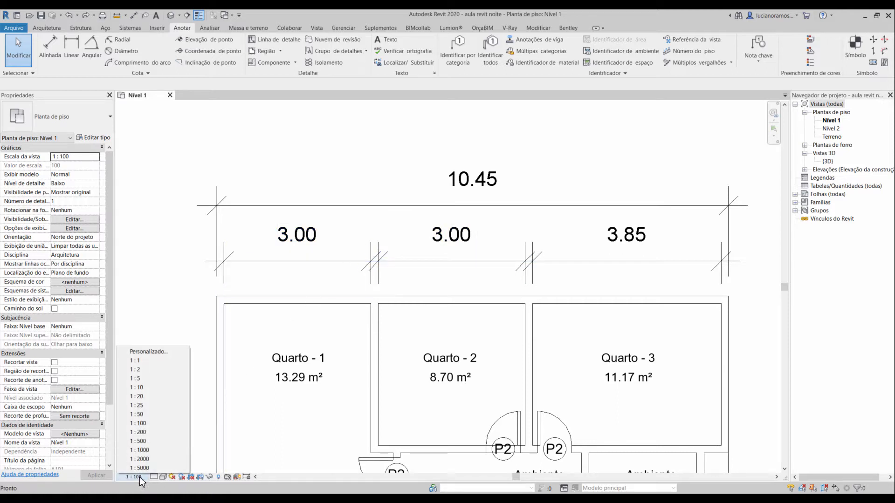
click(148, 415)
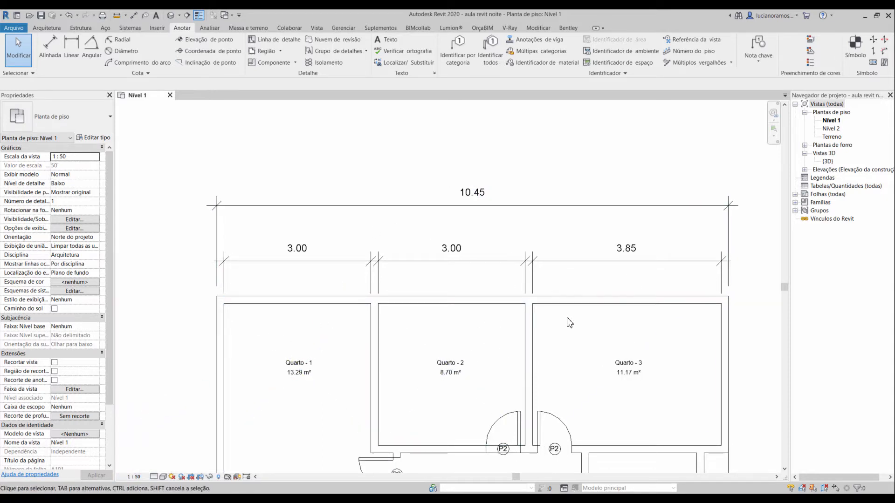
click(140, 477)
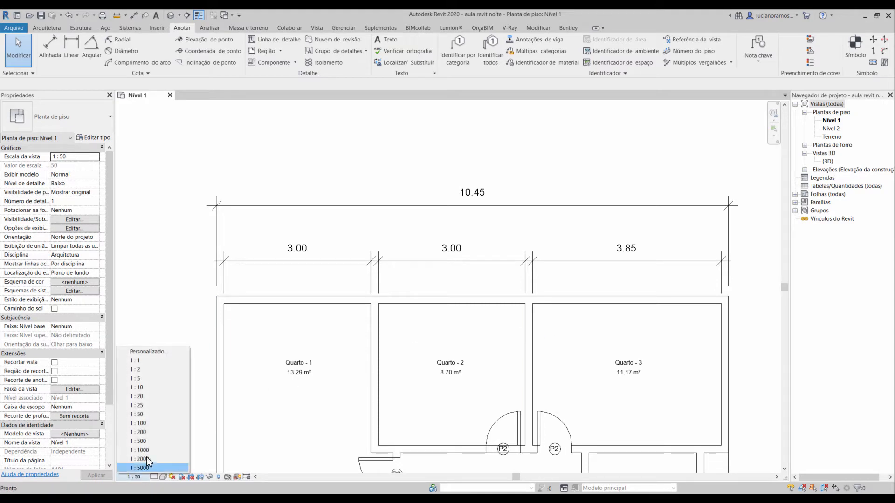
click(155, 399)
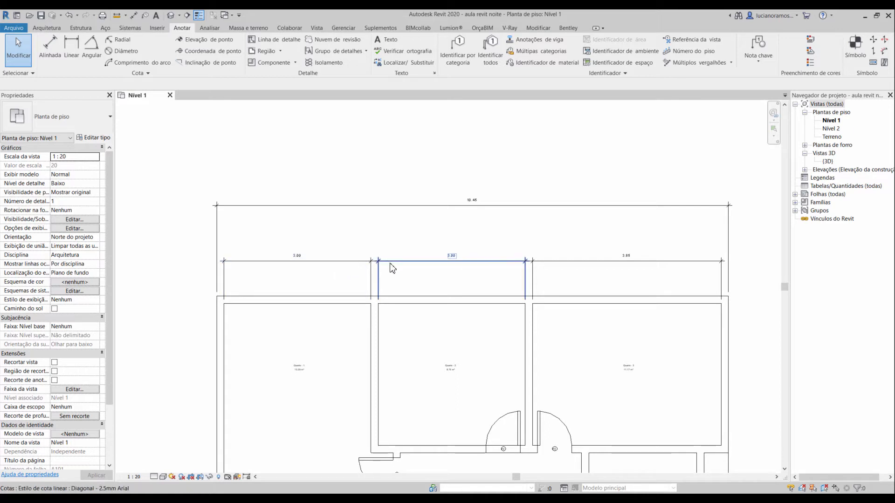
click(145, 474)
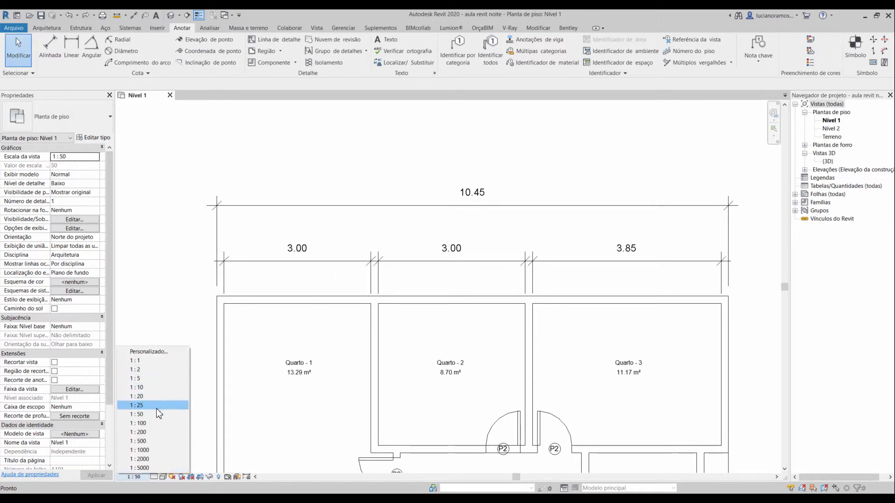
click(154, 420)
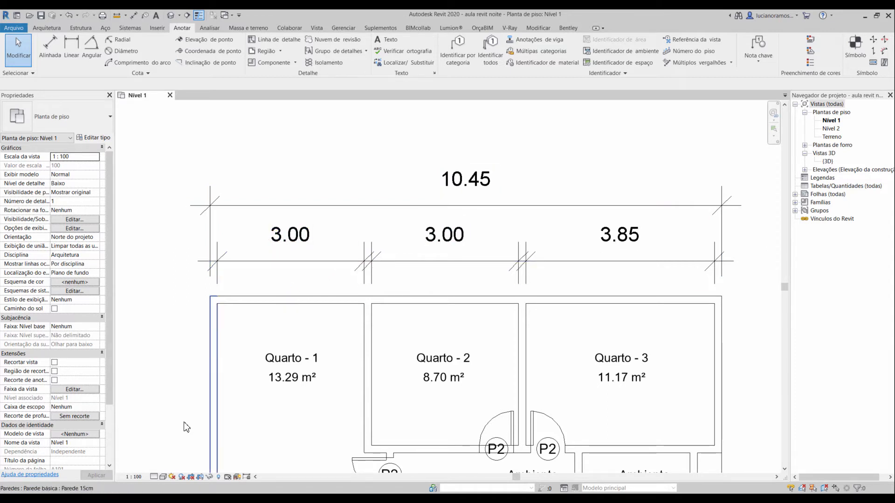
- Duplicate the linear dimension type of the dimension above Quarto - 1 under the name Cota 1/100
click(314, 261)
click(98, 138)
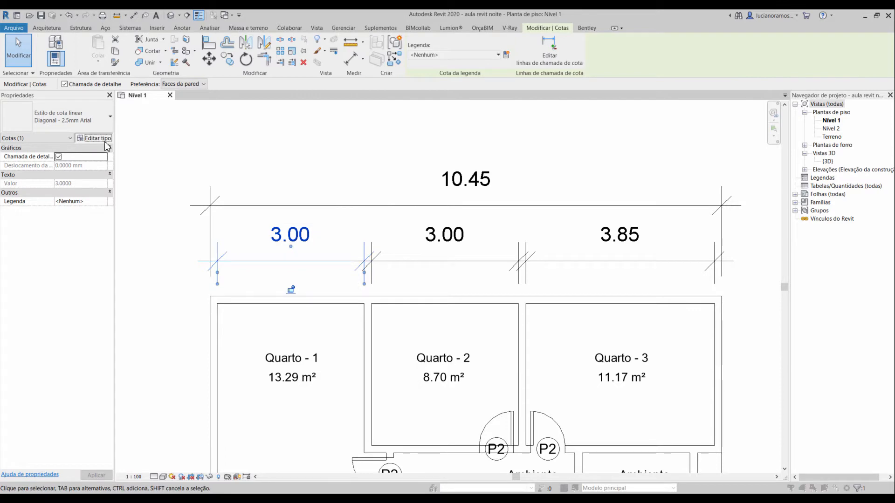
drag(602, 42, 450, 84)
click(656, 122)
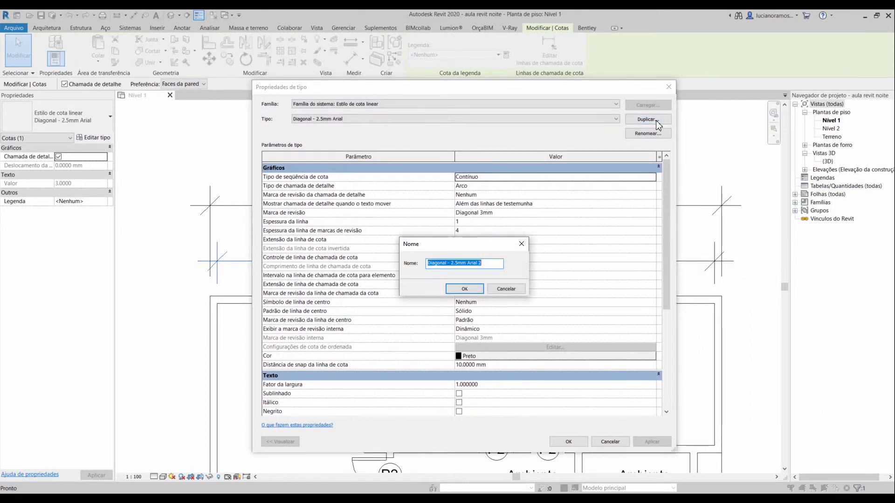
text(Cota 1/100)
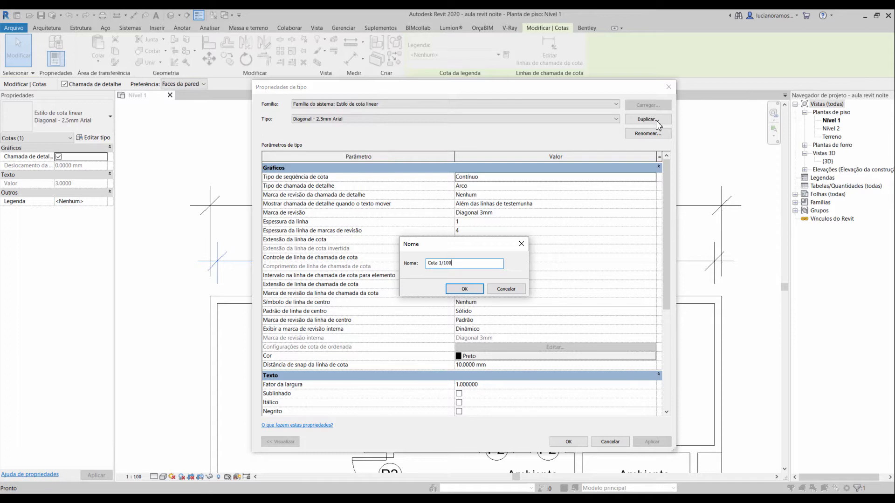
key(Return)
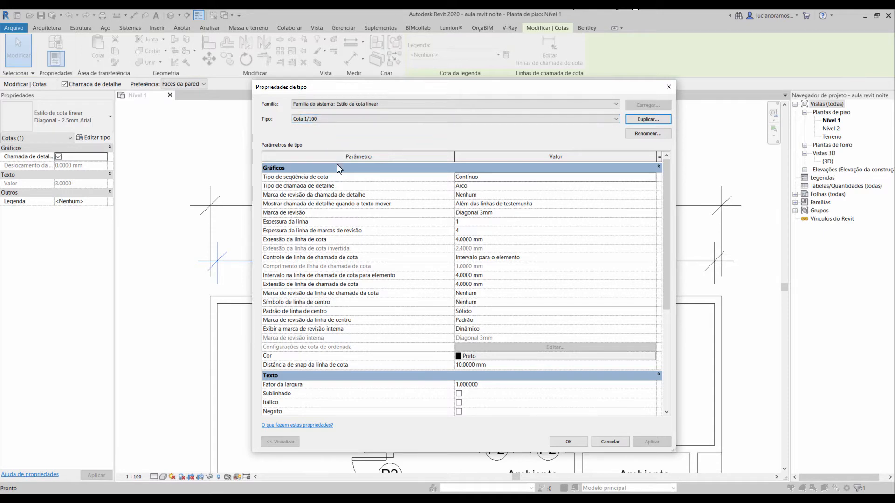
- Set the text size of the Cota 1/100 dimension type to 1 mm and accept the type properties
scroll(540, 307, down, 2)
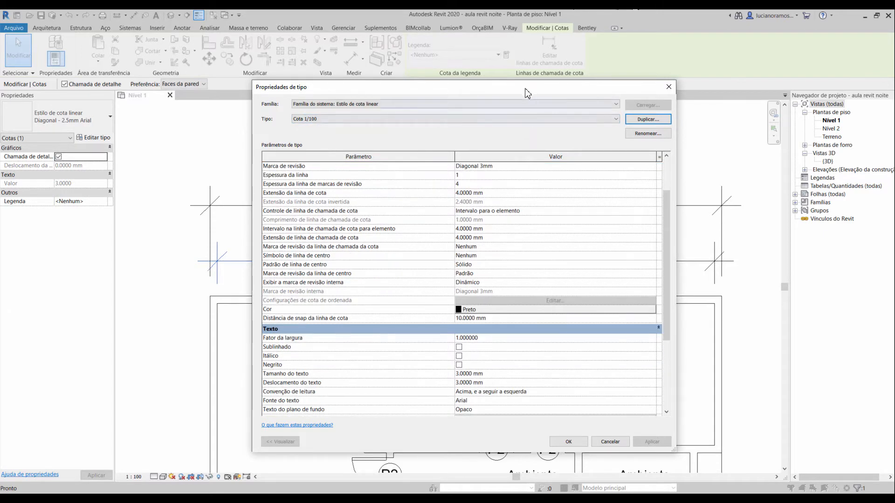
drag(532, 89, 323, 73)
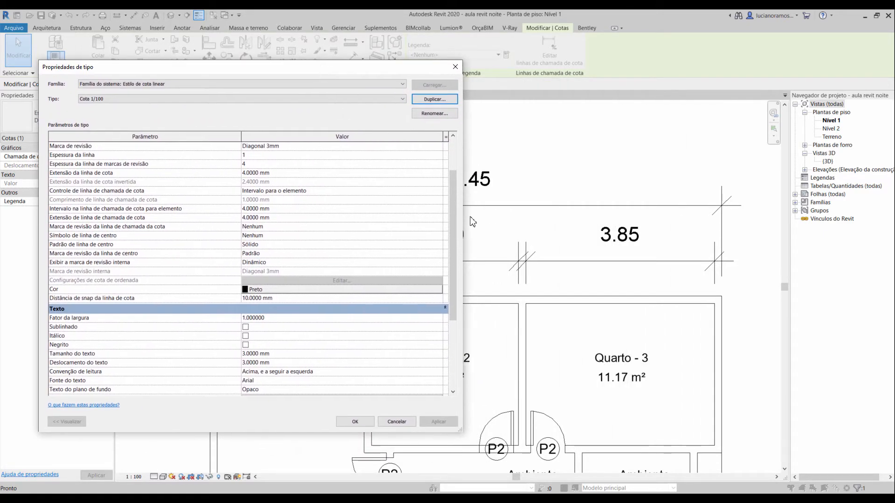
drag(453, 219, 425, 266)
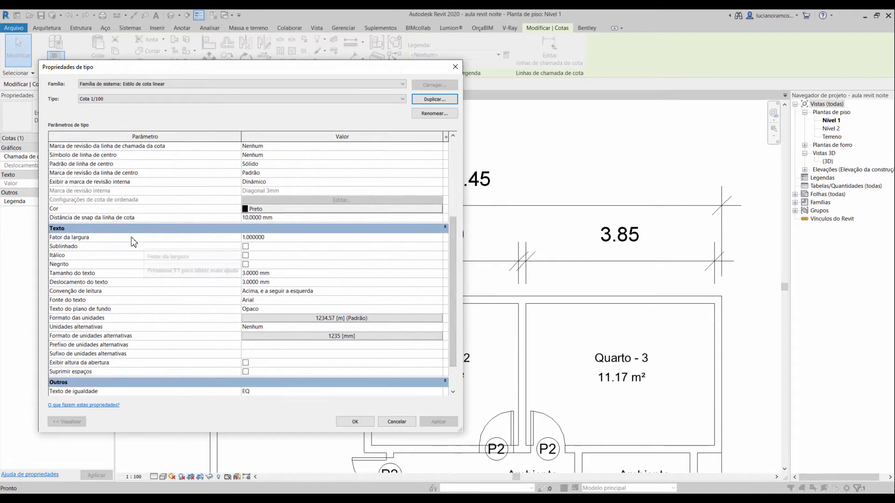
click(278, 275)
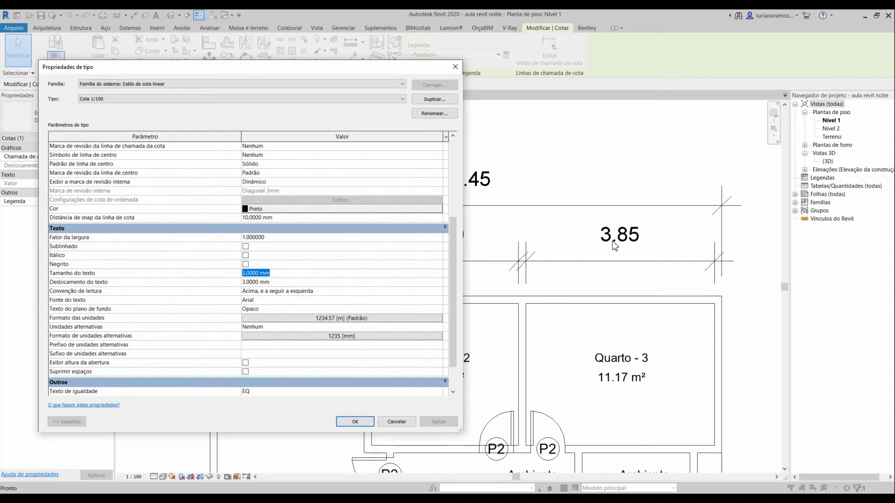
text(1)
click(363, 425)
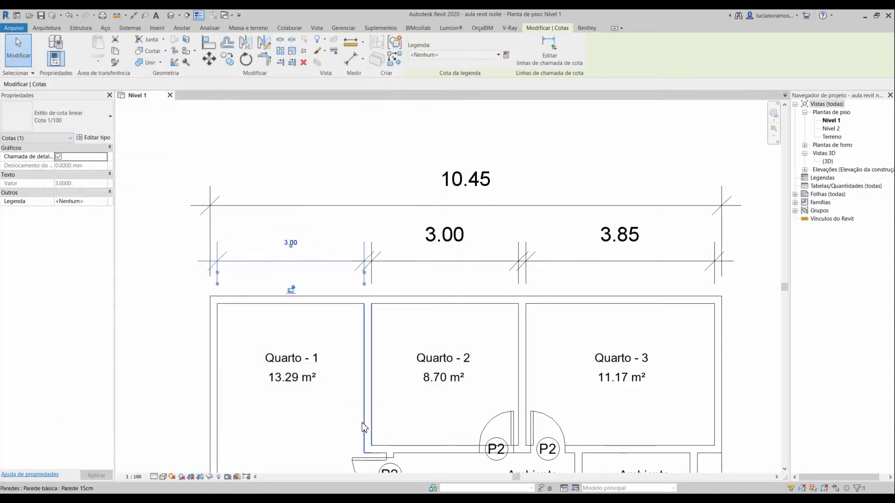
- Reopen the type properties of the Quarto - 1 dimension and apply a text offset (Deslocamento do texto) of 1 mm
middle_drag(246, 281, 526, 278)
scroll(506, 270, up, 1)
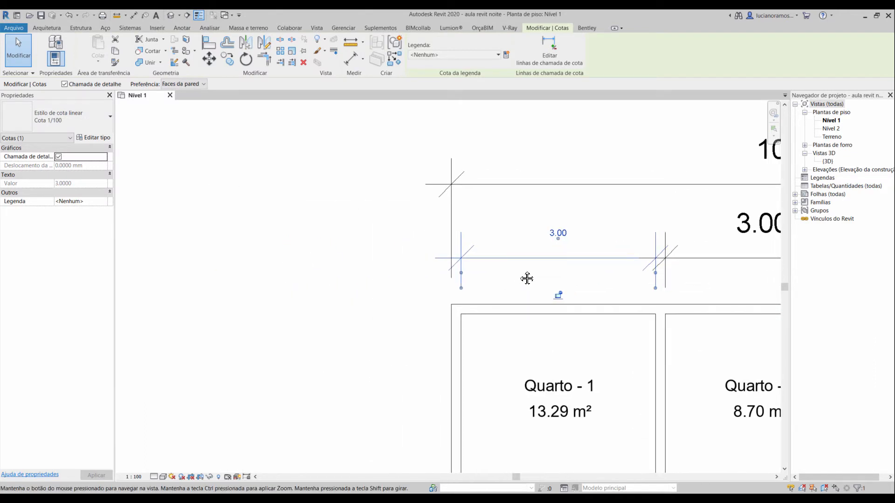
click(97, 138)
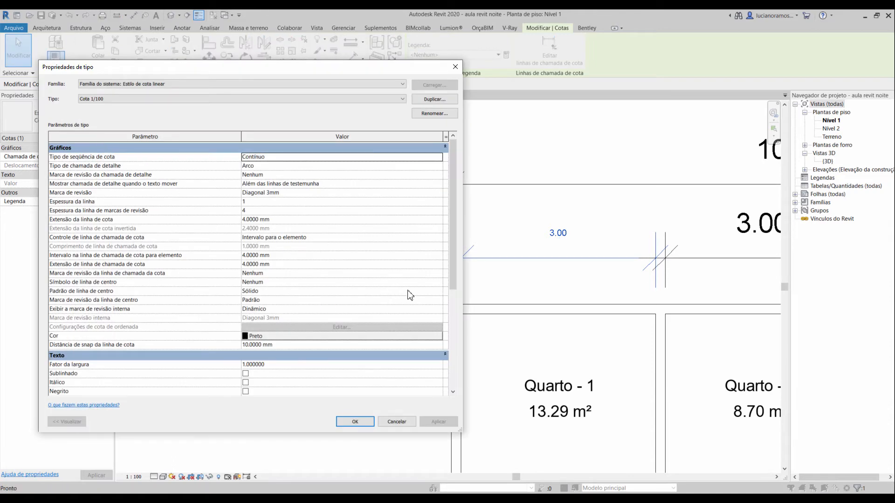
drag(382, 73, 353, 72)
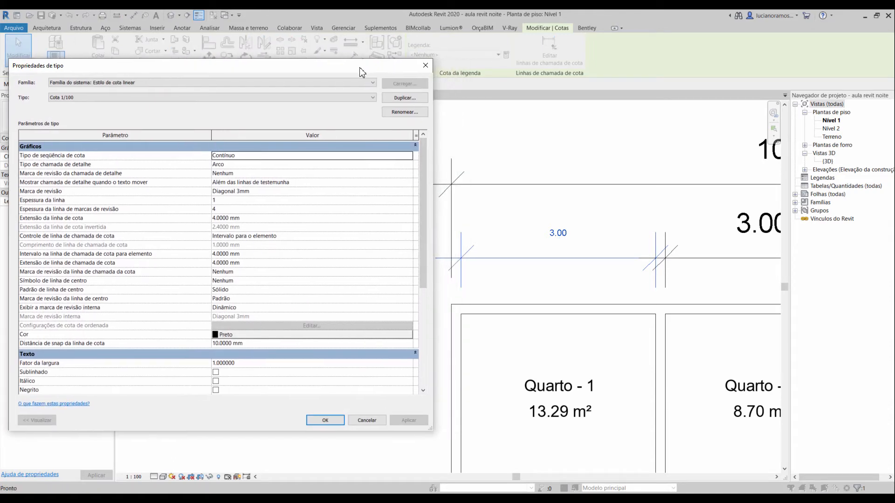
scroll(309, 310, down, 3)
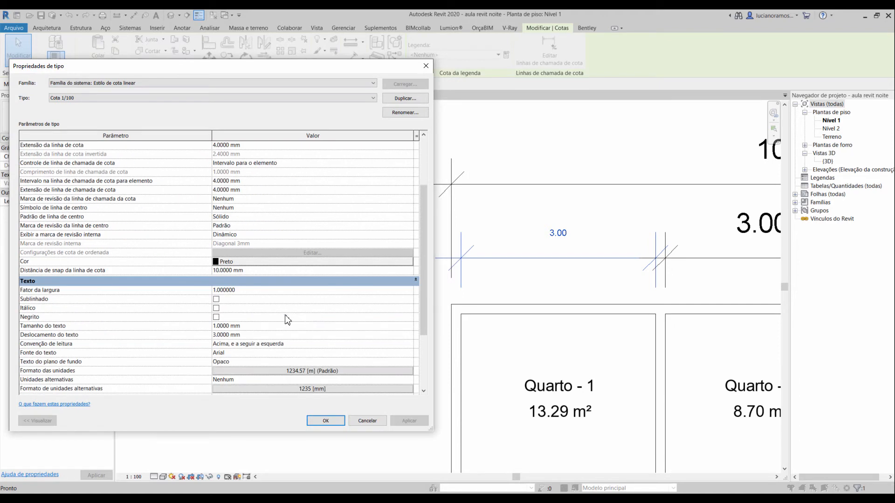
click(251, 328)
click(248, 335)
click(259, 336)
drag(258, 335, 195, 341)
text(1)
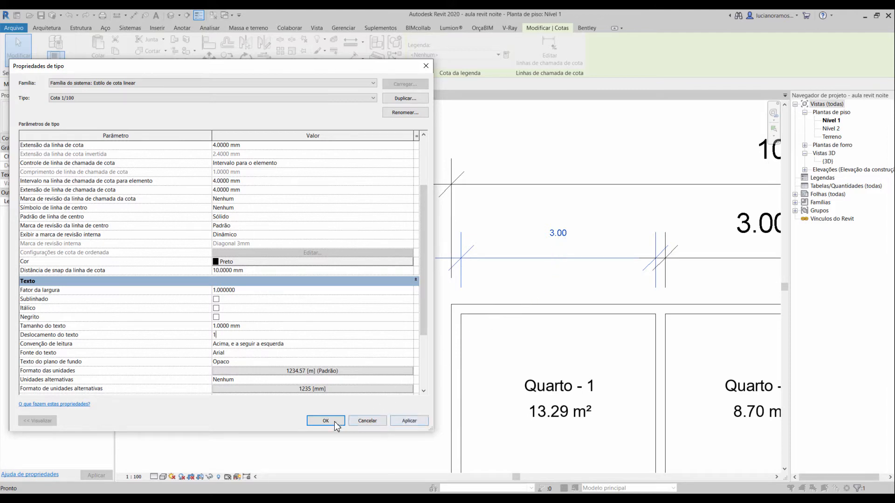
click(392, 422)
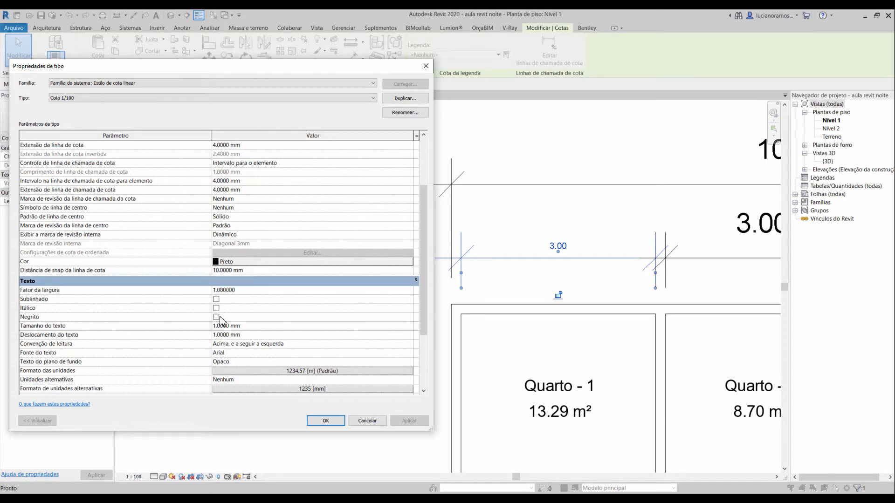
- Set the witness line control to Fixo para a linha de cota and apply a witness line length of 2 mm
scroll(267, 270, up, 3)
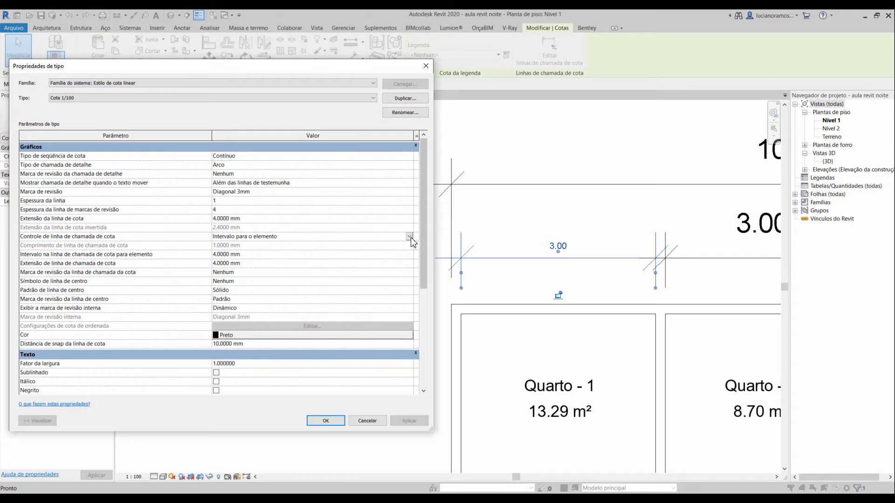
click(410, 237)
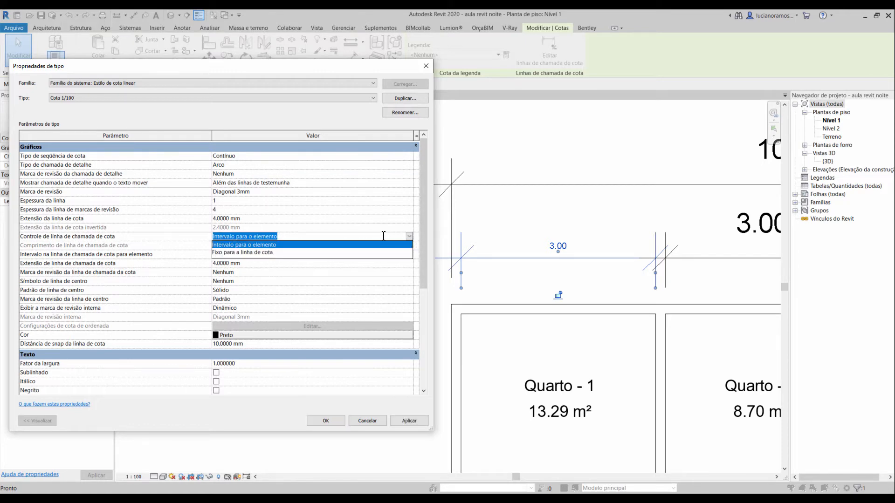
click(263, 253)
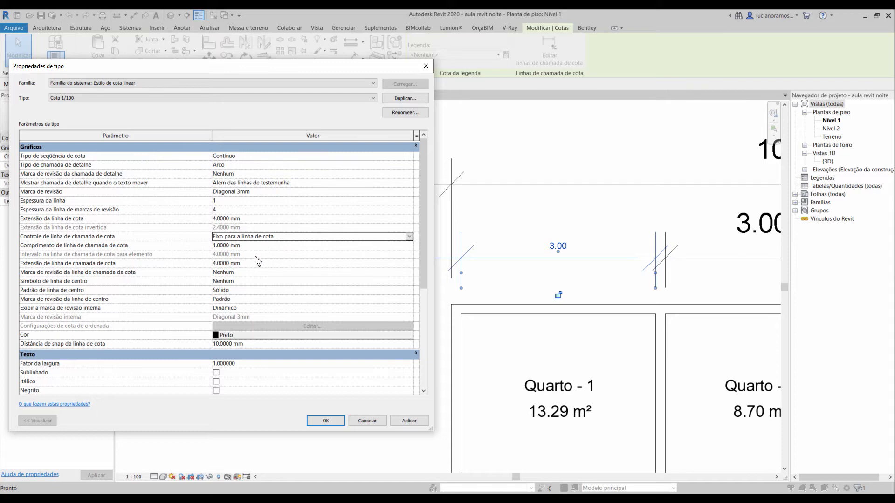
click(410, 421)
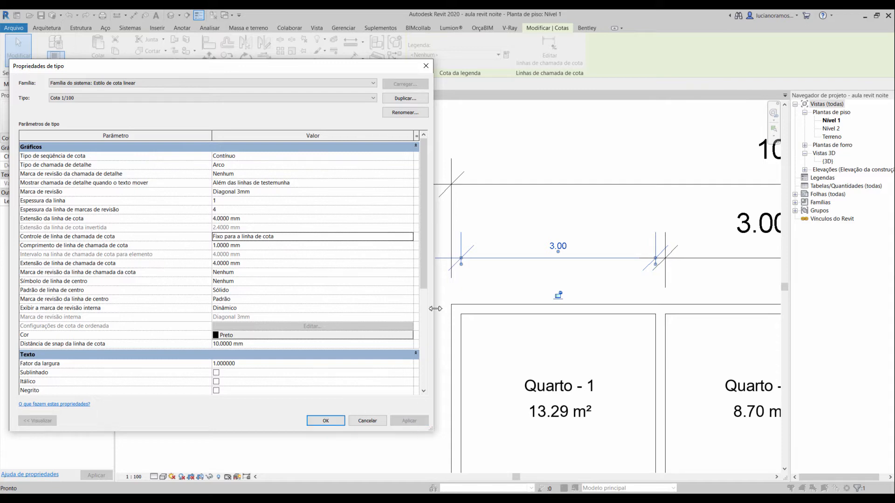
click(273, 247)
text(2)
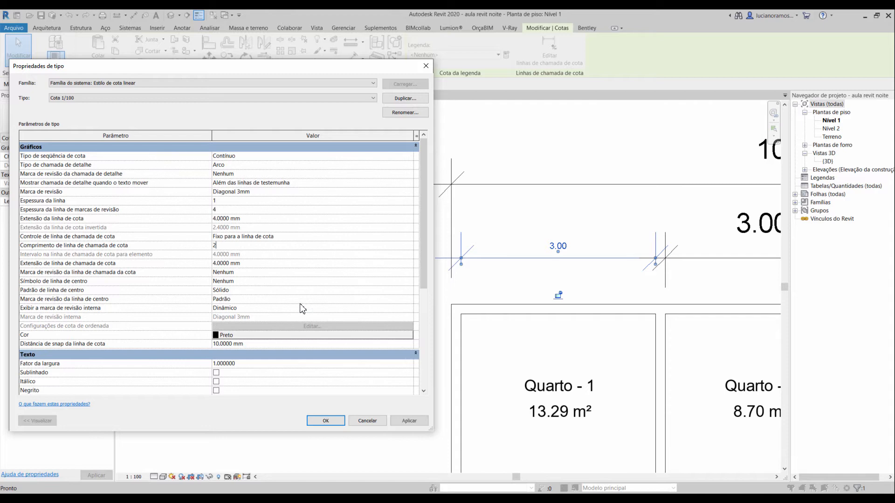
click(410, 421)
click(248, 247)
- Set the witness line extension (Extensão de linha de chamada de cota) to 2 mm, comparing it with 4 mm before settling on 2 mm
click(261, 266)
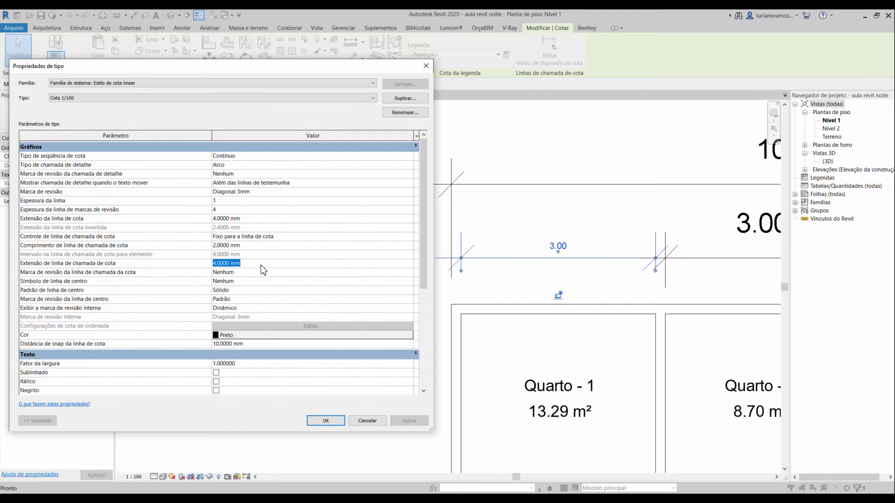
text(2)
click(410, 421)
click(260, 267)
text(4)
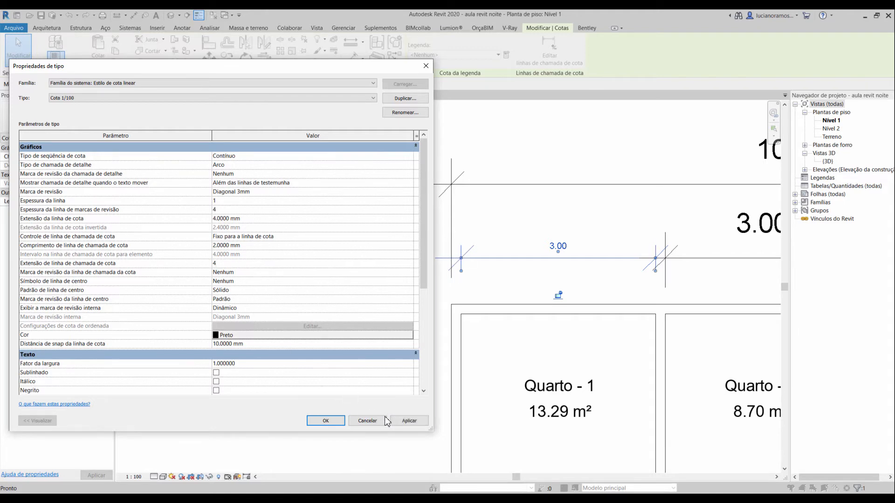
click(414, 422)
click(251, 265)
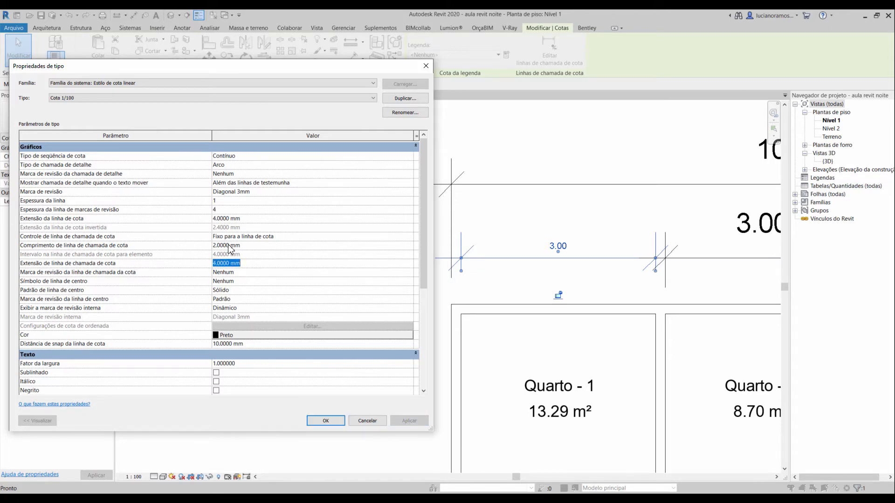
text(2)
click(410, 421)
- Apply a dimension line extension (Extensão da linha de cota) of 2 mm to the Cota 1/100 type
drag(299, 70, 245, 72)
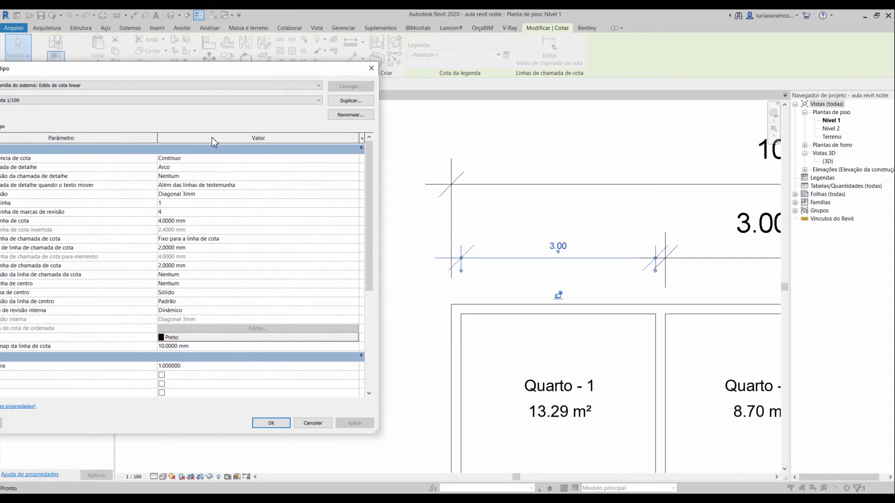
click(207, 223)
text(2)
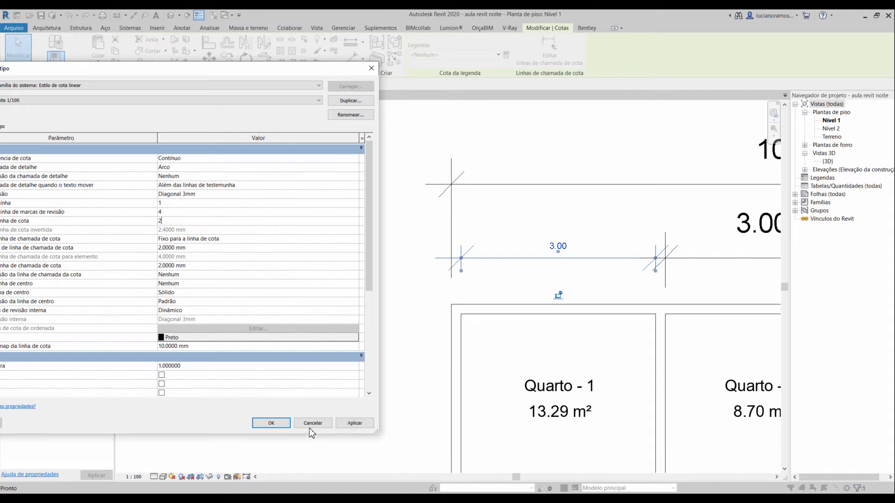
click(355, 423)
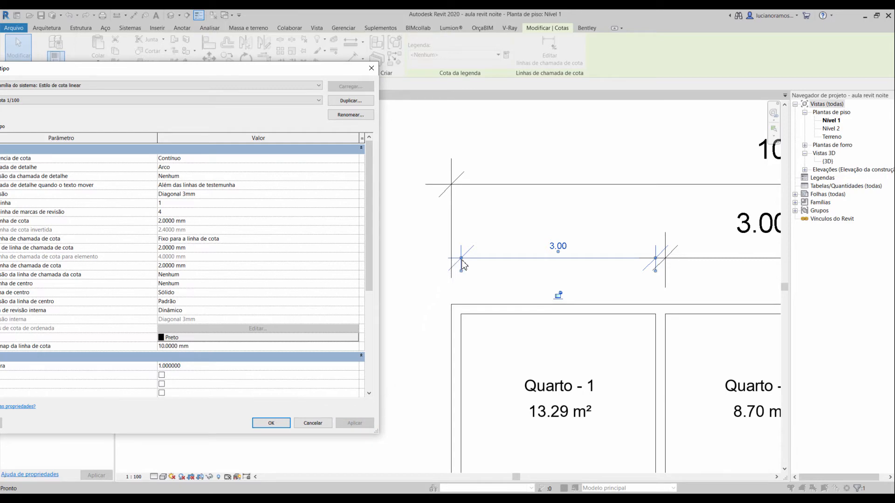
- Try Extremidade espessa 3mm and Caixa preenchida 2.5mm as the tick mark (Marca de revisão) of the Cota 1/100 type
drag(274, 71, 316, 63)
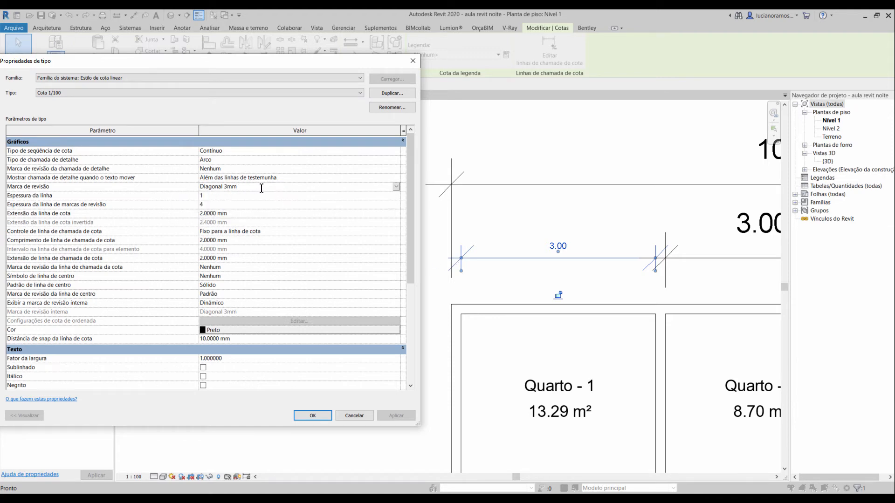
click(396, 187)
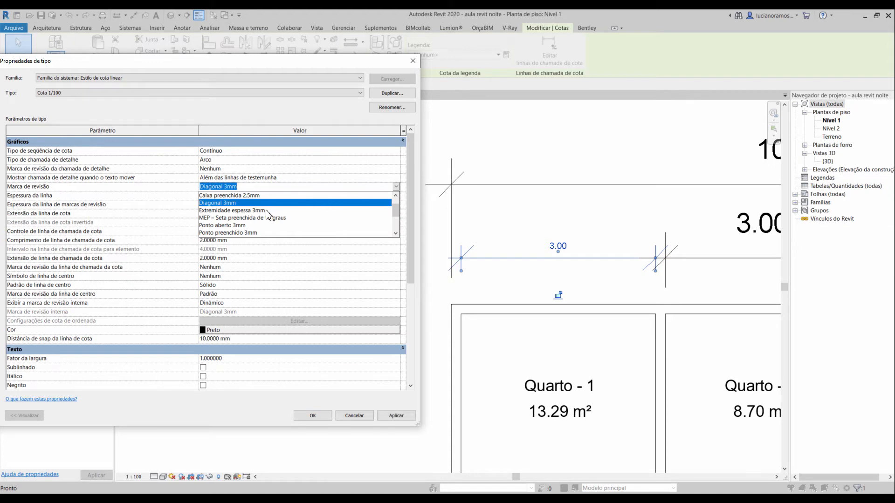
click(259, 209)
click(397, 416)
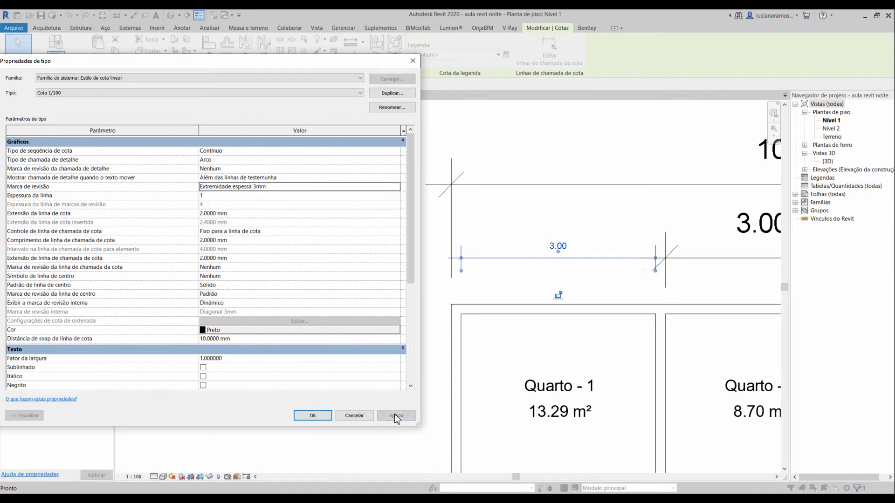
click(397, 187)
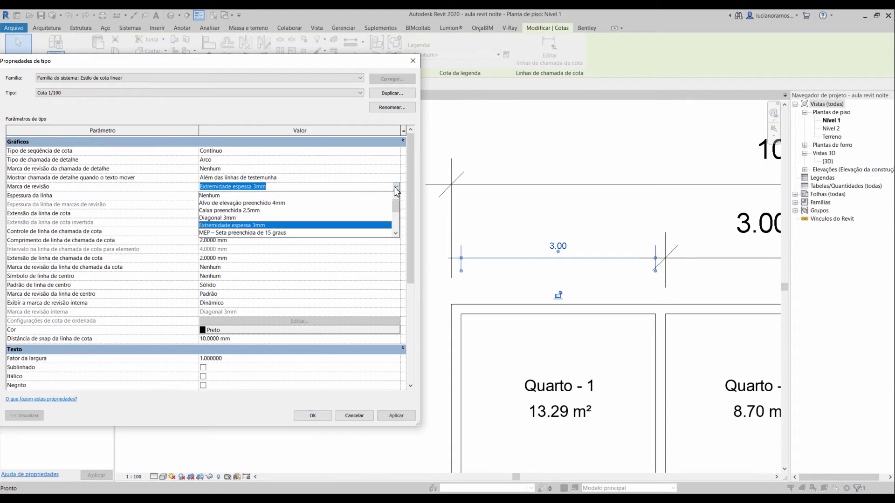
click(229, 210)
click(394, 417)
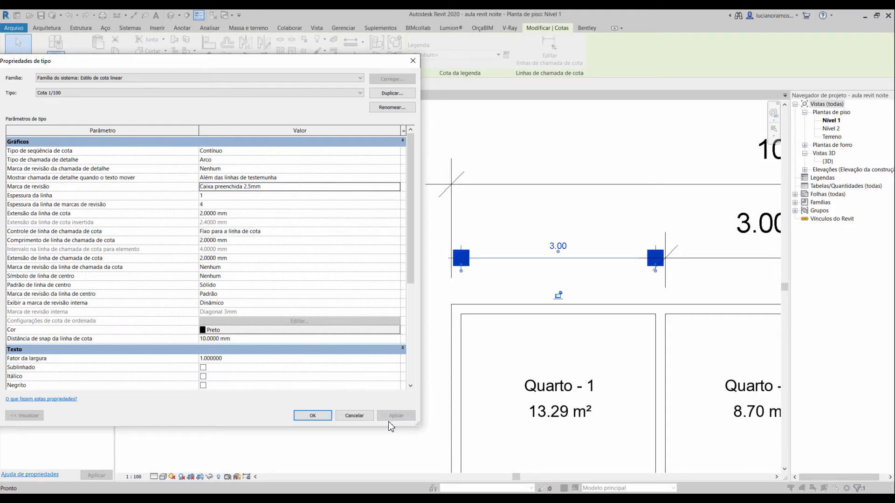
- Set the tick mark back to Diagonal 3mm, accept the type properties and deselect the dimension
click(395, 188)
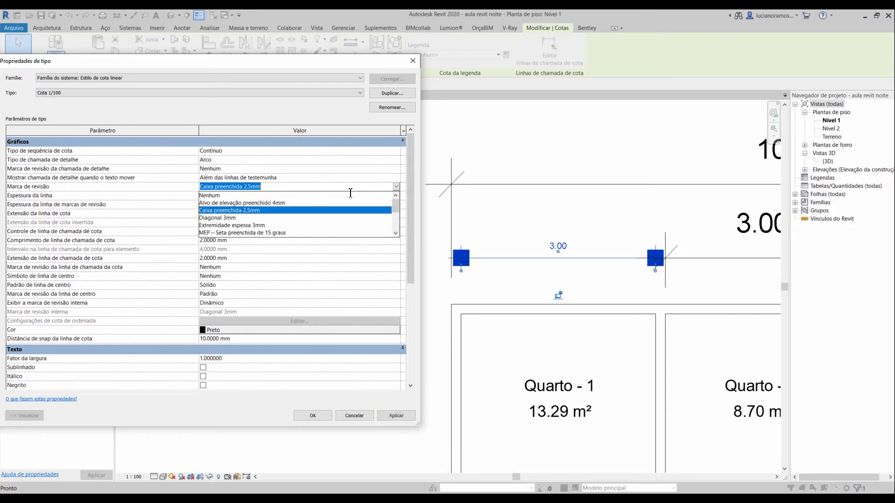
click(227, 220)
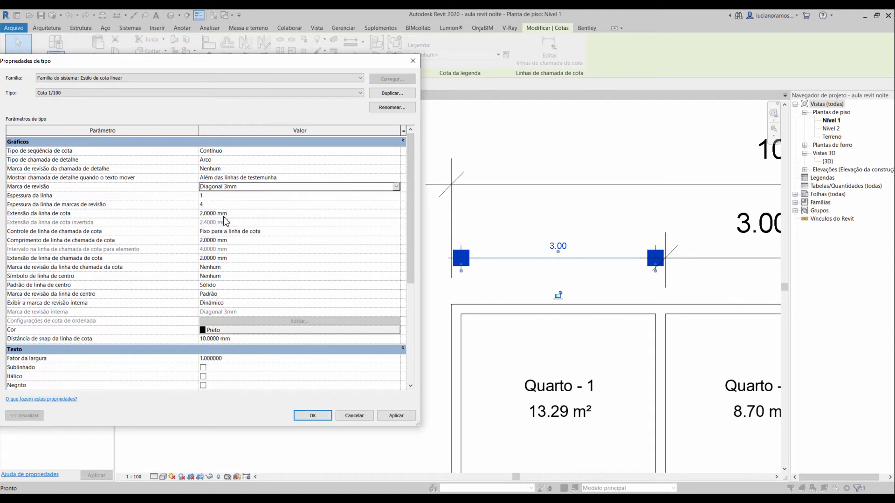
click(396, 417)
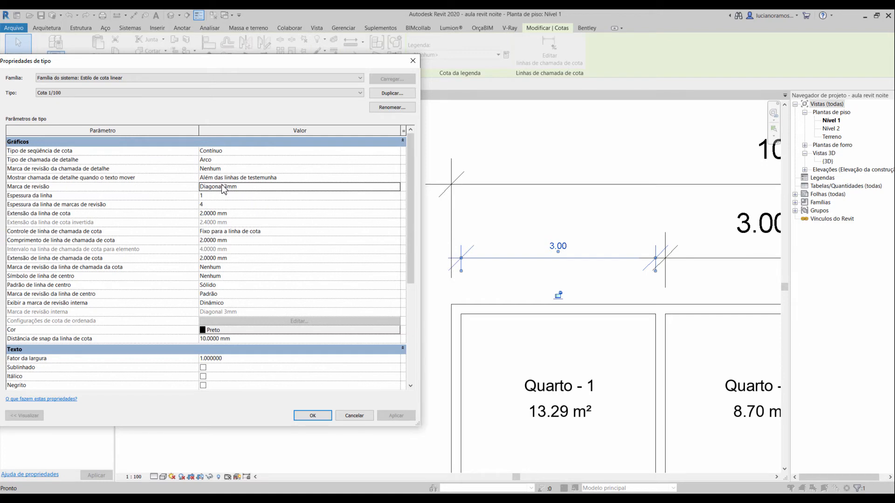
click(313, 415)
click(344, 166)
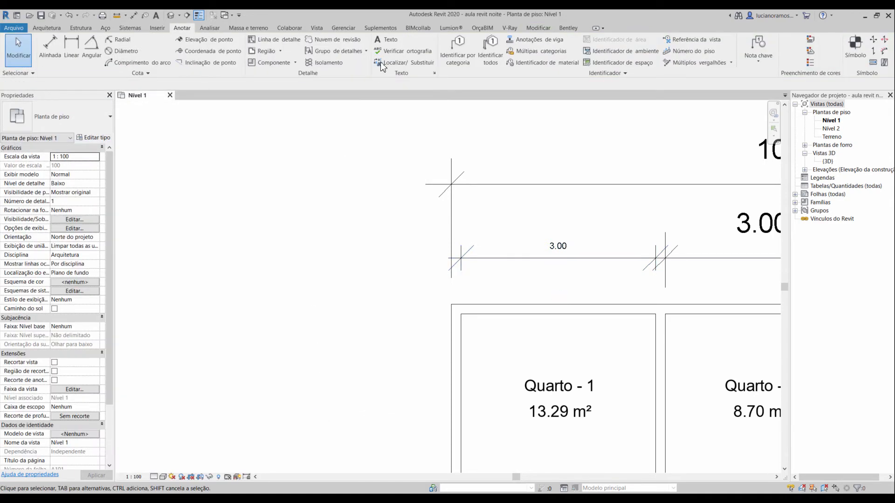
- In the project's arrowhead settings (Pontas de seta), set the tick mark size of the Diagonal 3mm type to 2 mm
click(343, 29)
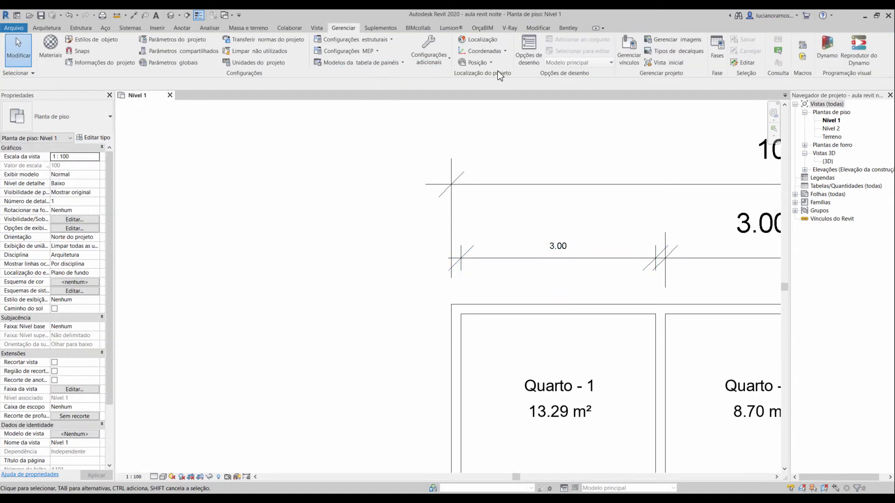
click(429, 64)
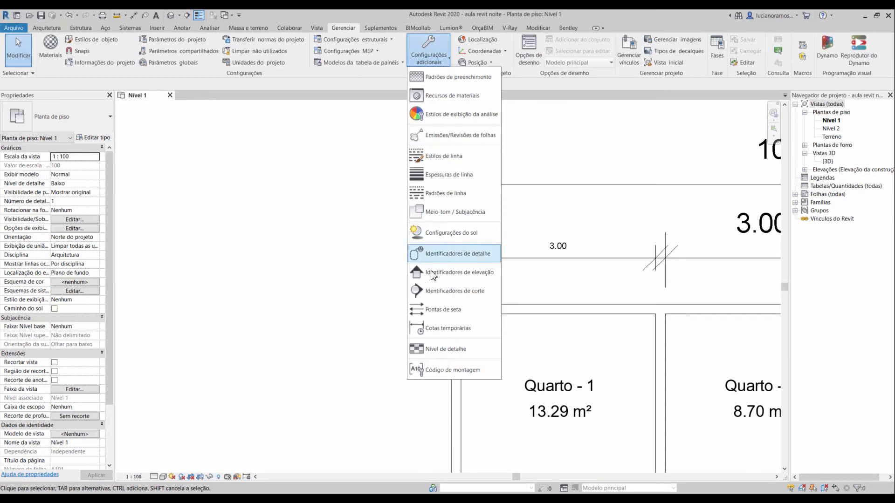
click(453, 313)
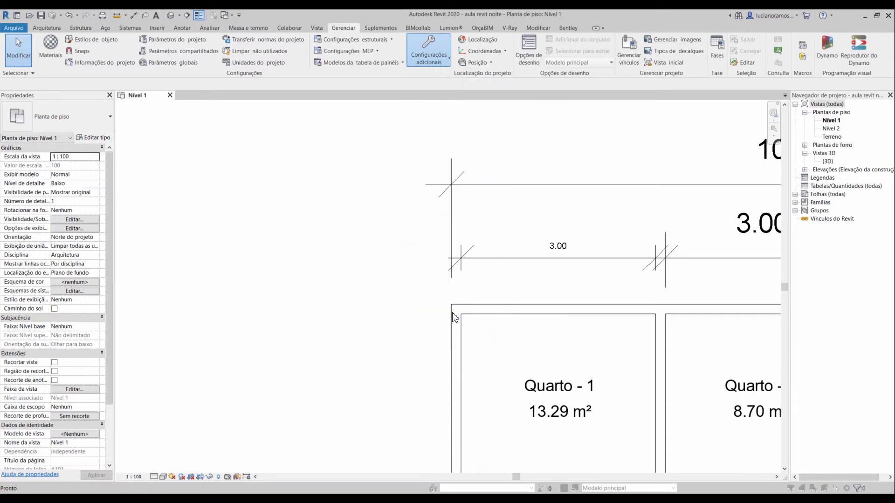
drag(273, 69, 308, 70)
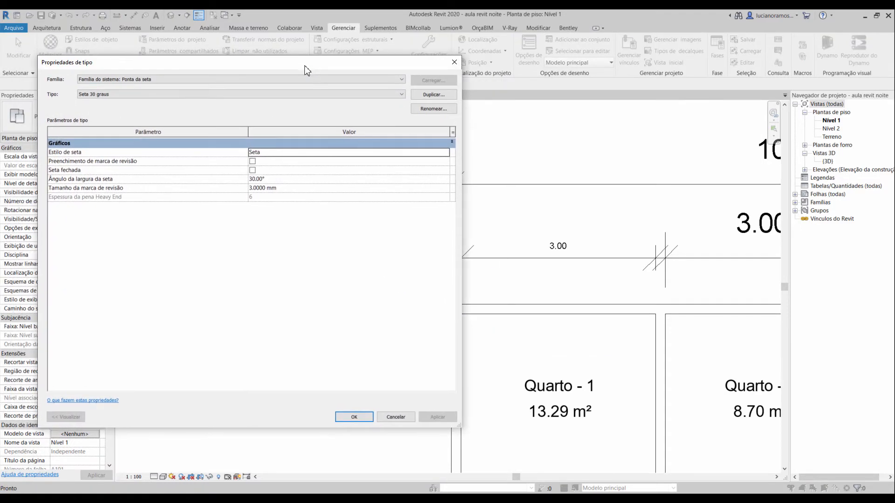
click(194, 94)
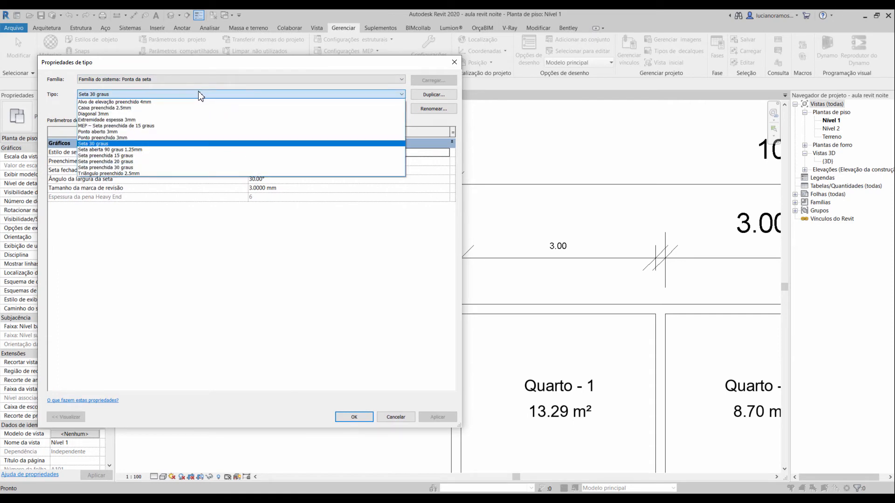
click(126, 114)
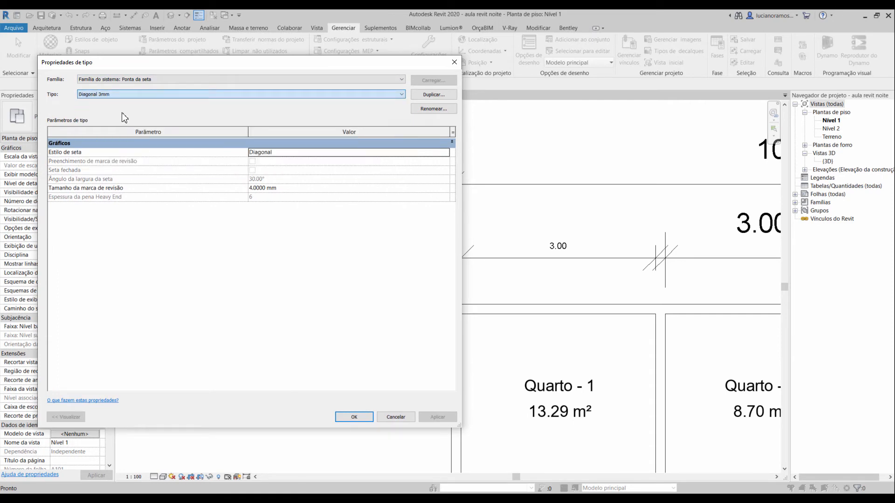
click(300, 188)
text(2)
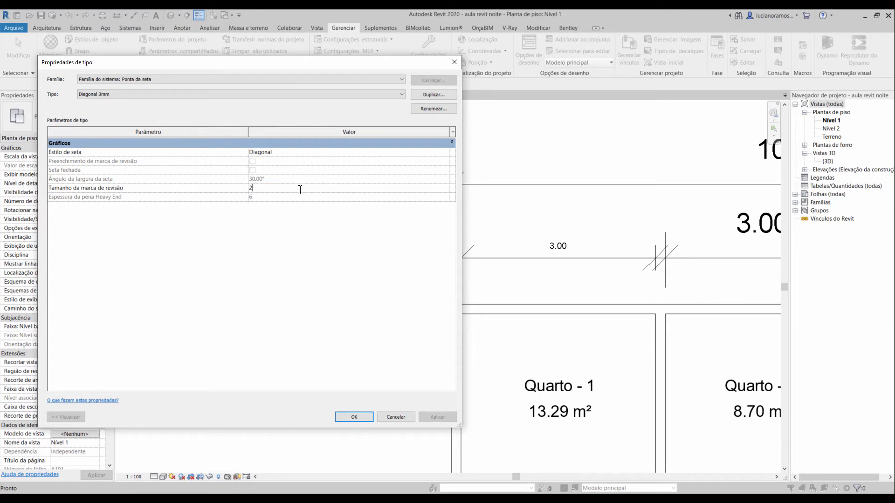
click(361, 418)
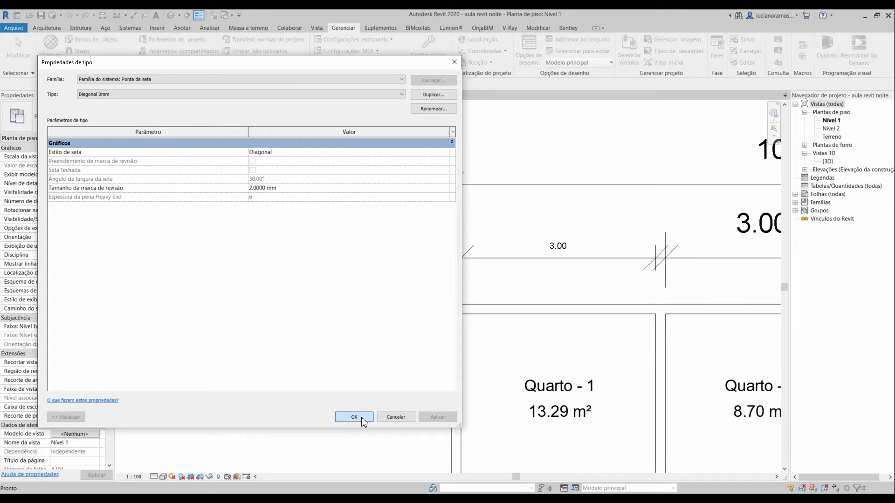
- Assign the Cota 1/100 type to all four dimensions above the bedrooms
scroll(401, 283, down, 4)
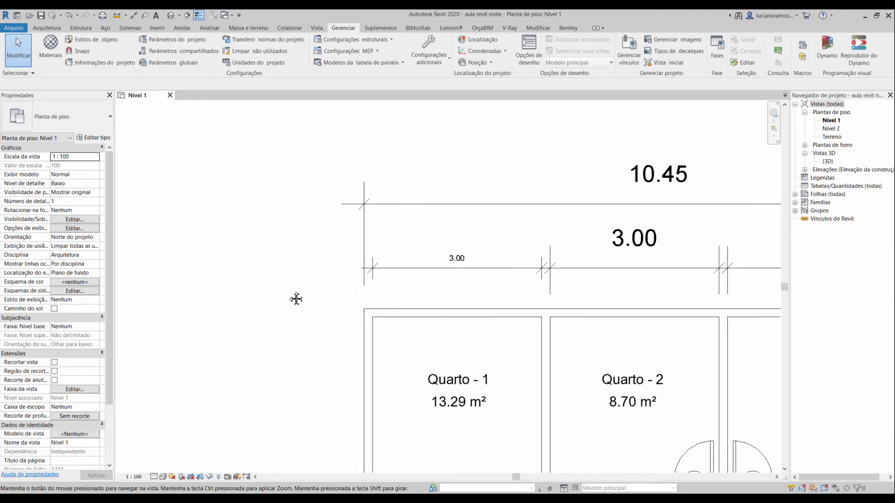
middle_drag(259, 294, 199, 305)
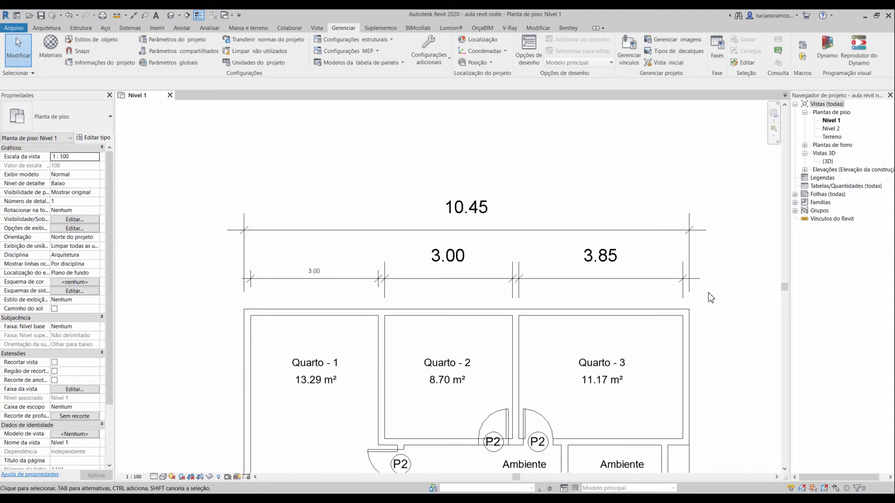
drag(742, 296, 237, 174)
key(Escape)
drag(709, 298, 191, 193)
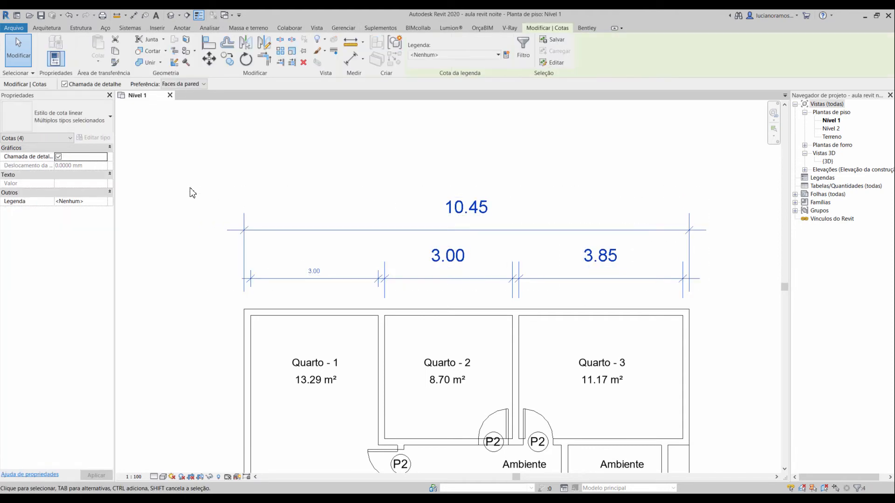
click(106, 122)
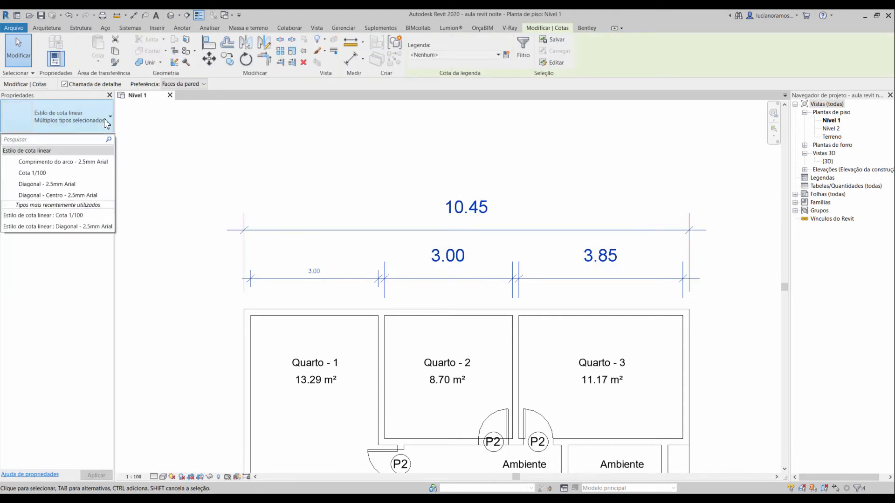
click(68, 173)
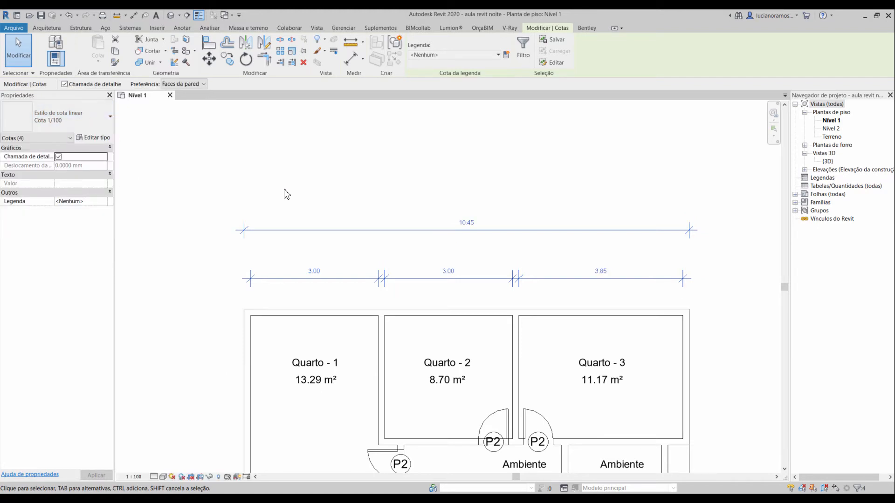
click(345, 191)
- Change the scale of the Nível 1 floor plan view to 1:50
scroll(401, 152, down, 4)
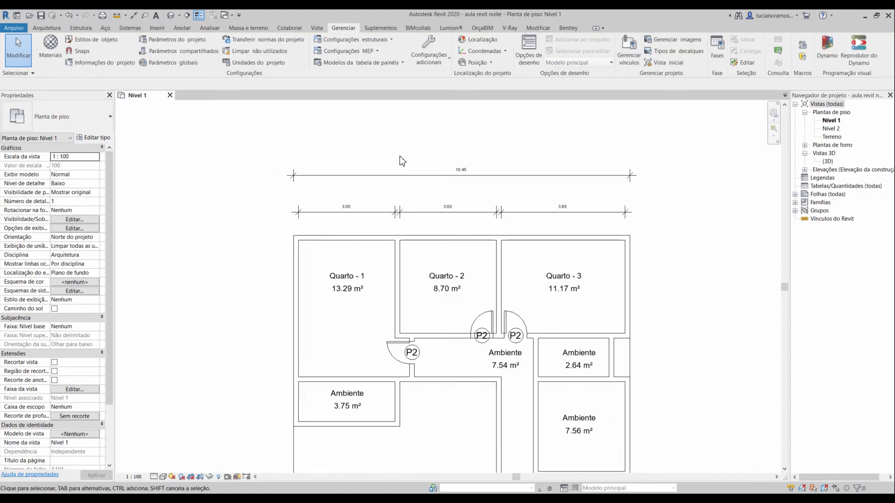
scroll(401, 160, down, 1)
middle_drag(399, 160, 398, 200)
scroll(393, 192, up, 3)
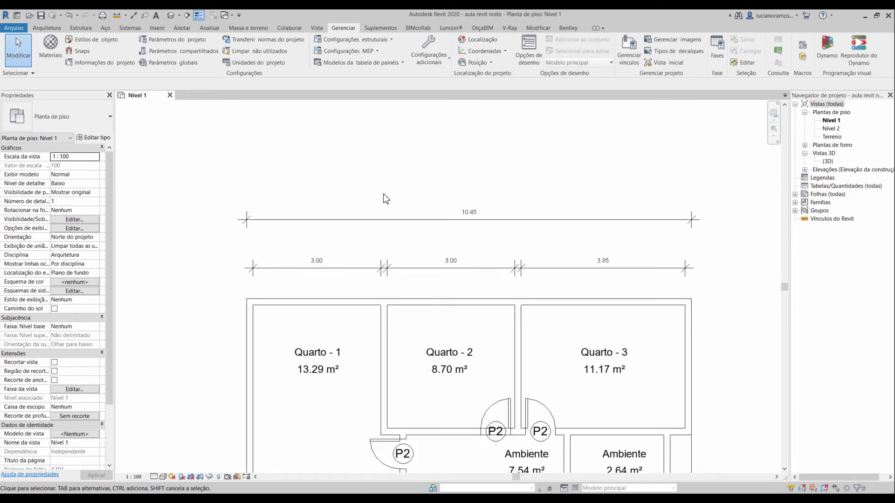
click(139, 477)
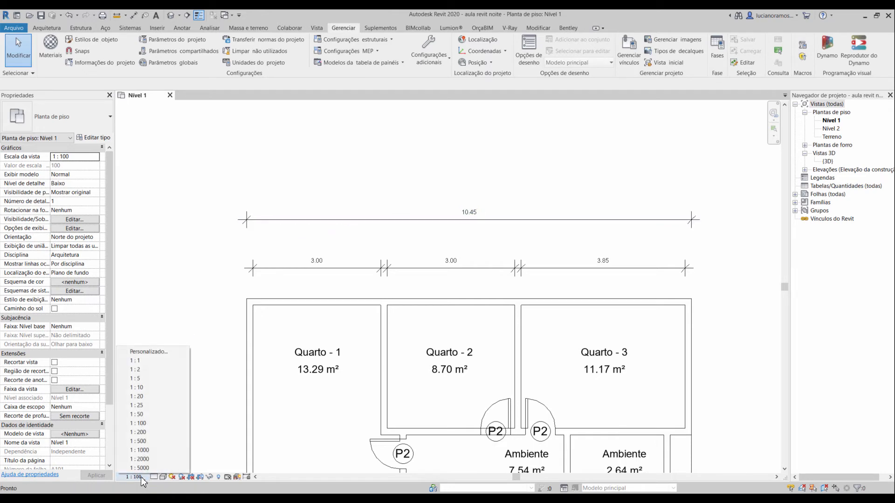
click(149, 415)
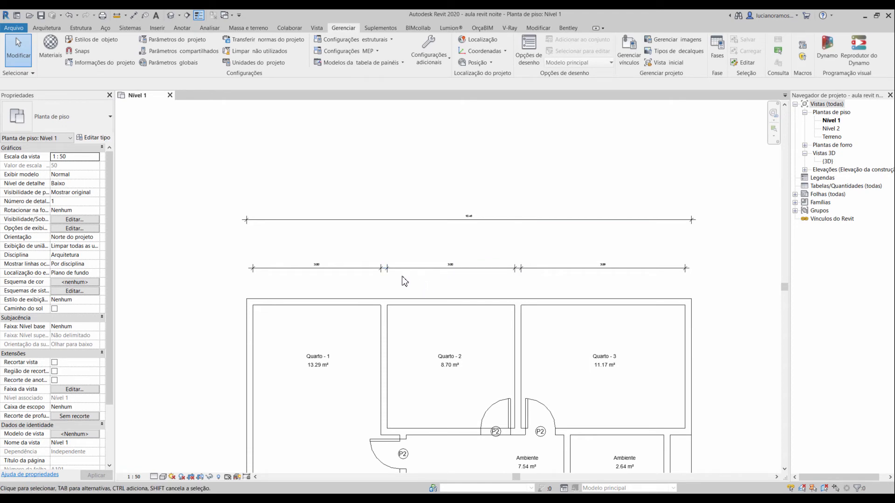
- Duplicate the type of the four bedroom dimensions under the name Cota 1/50
drag(709, 283, 224, 170)
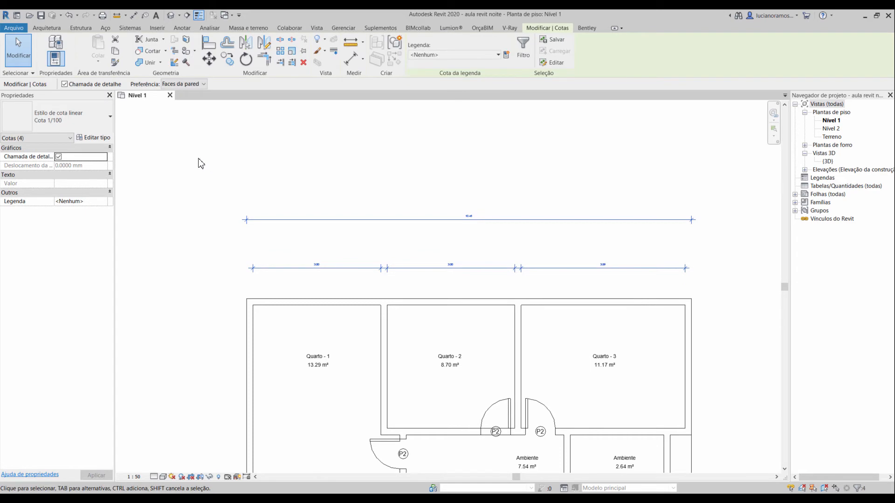
click(103, 137)
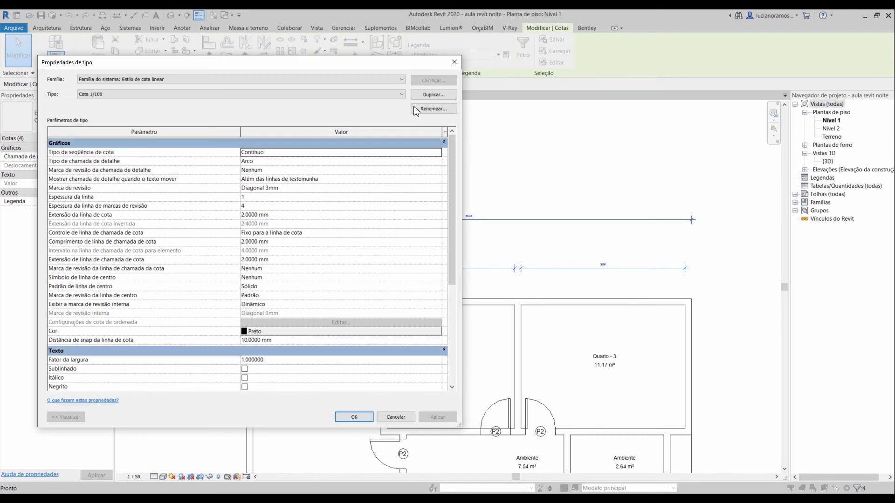
click(430, 94)
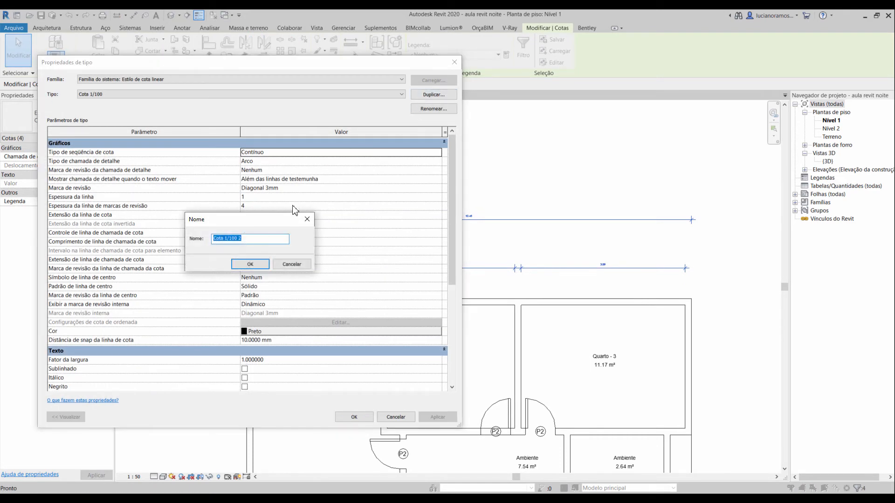
click(251, 239)
click(252, 265)
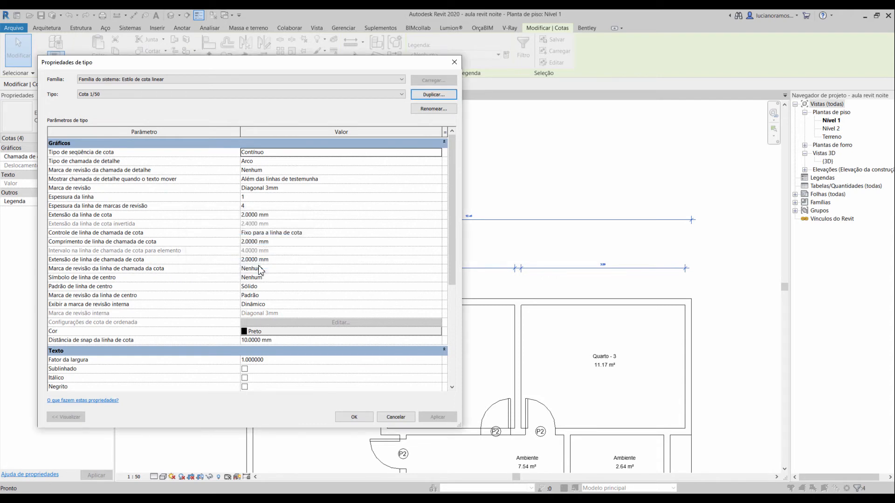
- Set the text size of the Cota 1/50 type to 2 mm and accept the type properties
drag(362, 67, 256, 65)
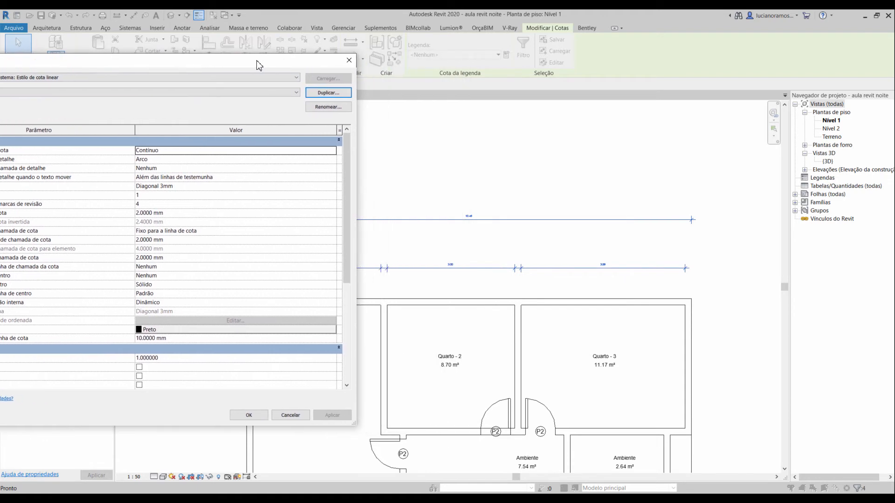
scroll(321, 258, down, 5)
click(176, 268)
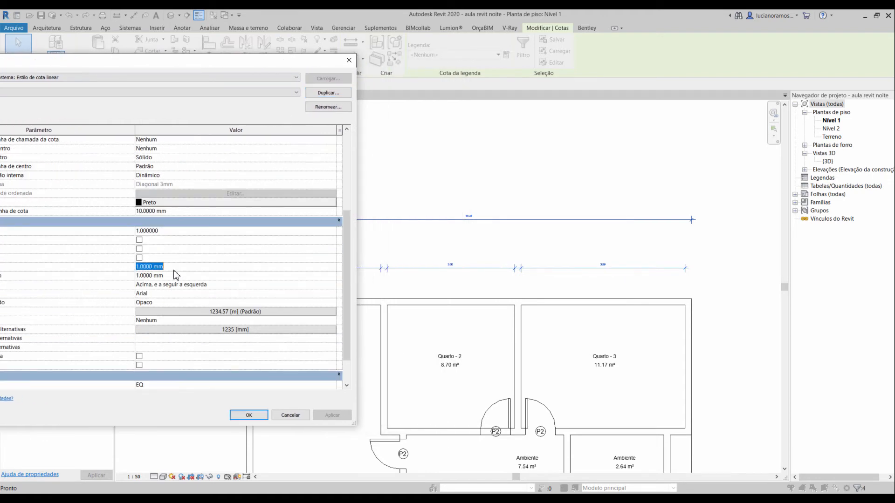
text(2)
click(257, 258)
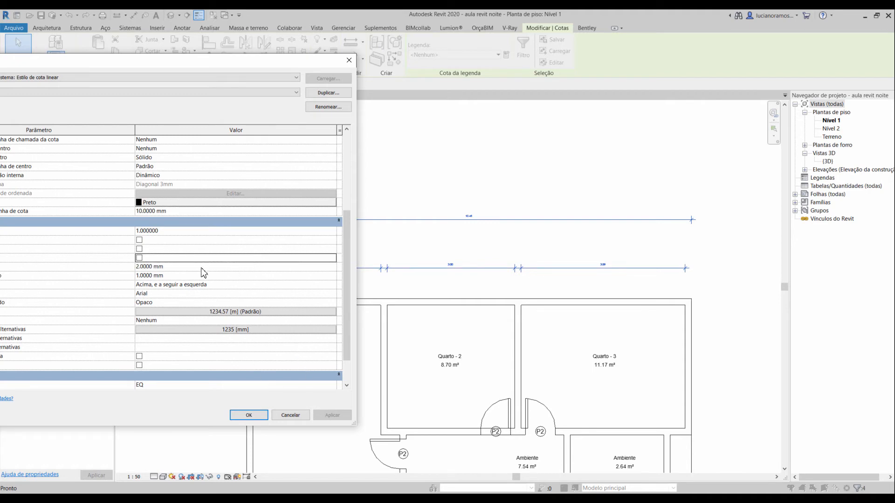
click(249, 415)
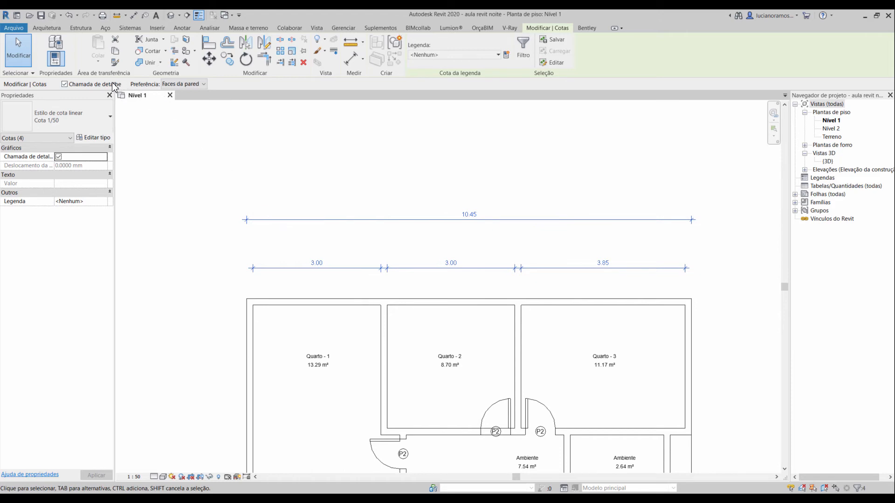
- Set the text offset of the Cota 1/50 dimension type to 2 mm
click(93, 138)
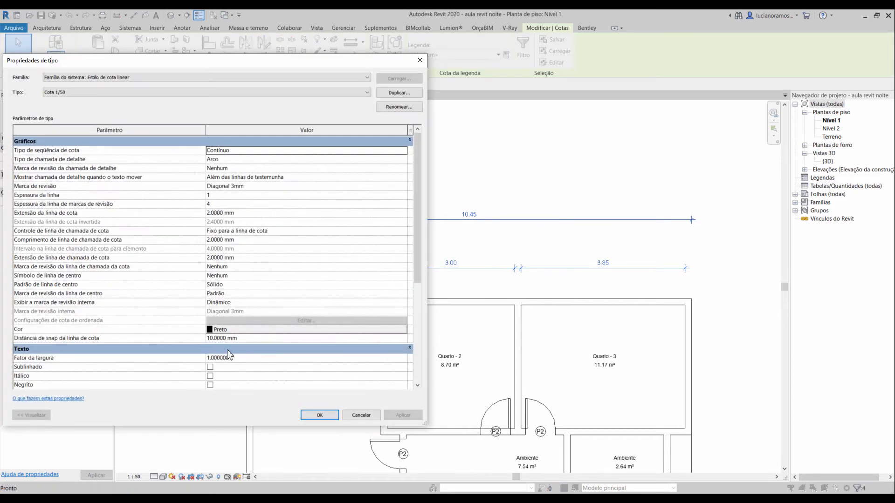
scroll(228, 354, down, 5)
click(244, 276)
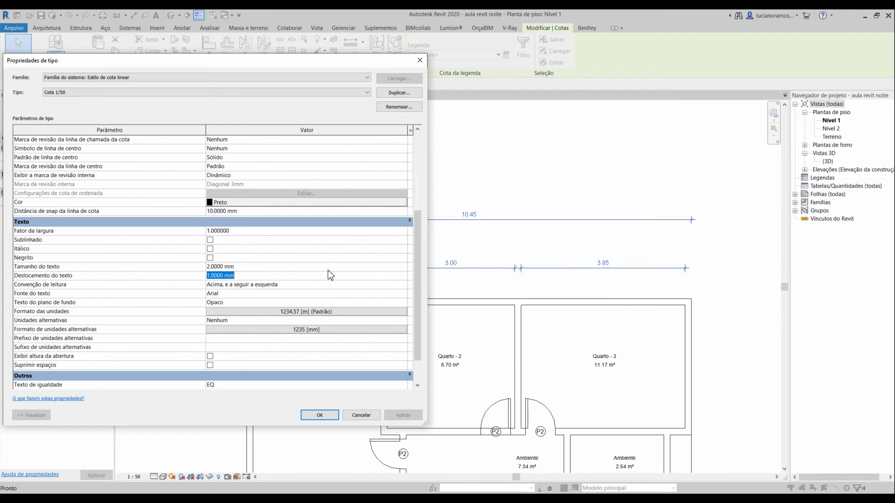
text(2)
click(403, 415)
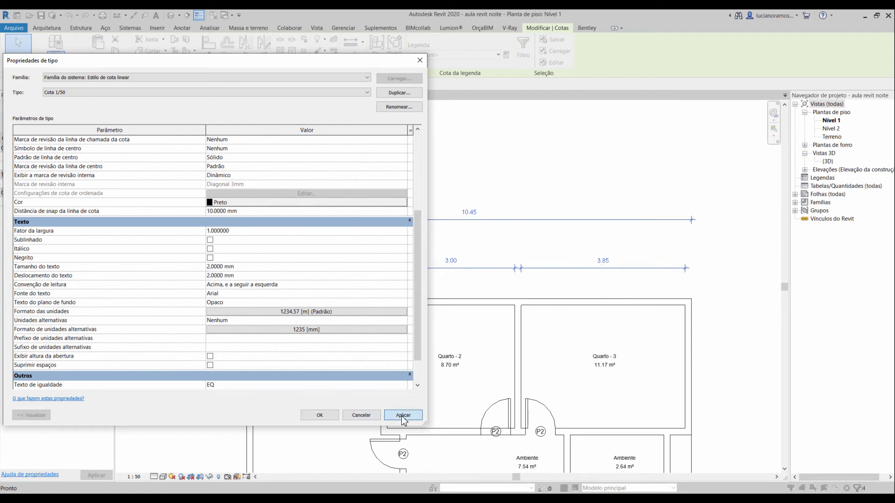
- Set the witness line extension of the Cota 1/50 type to 4 mm
scroll(283, 237, up, 5)
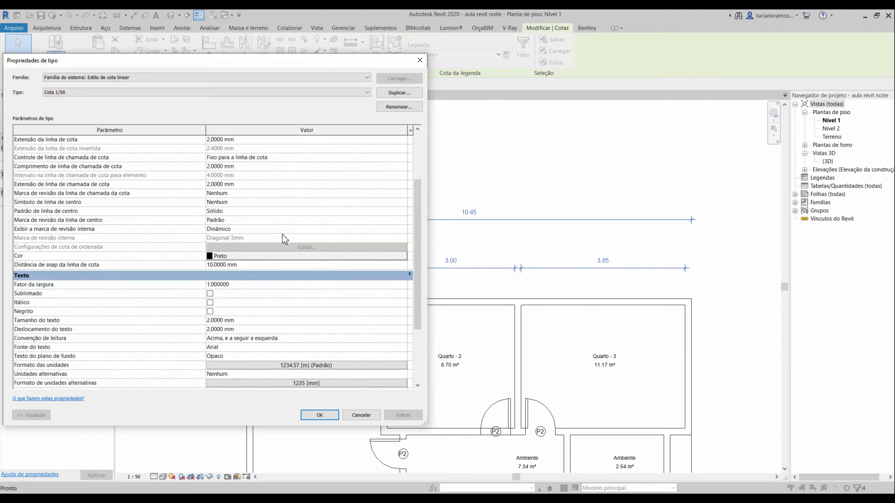
click(250, 259)
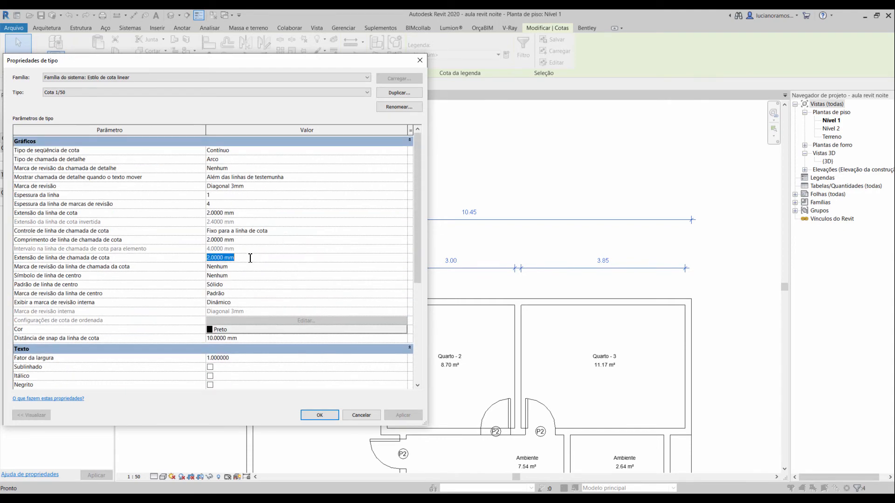
text(4)
click(403, 416)
- Set the witness line length and dimension line extension of the Cota 1/50 type to 4 mm and accept the type properties
click(249, 244)
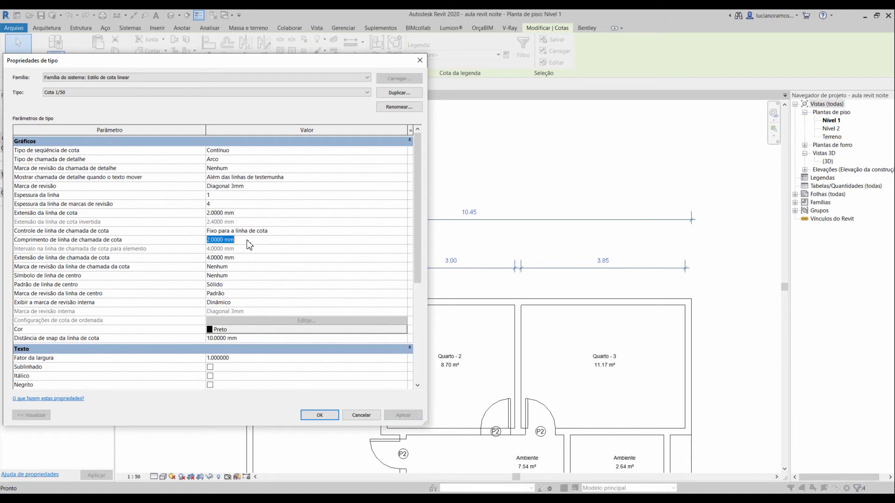
text(4)
click(247, 214)
text(4)
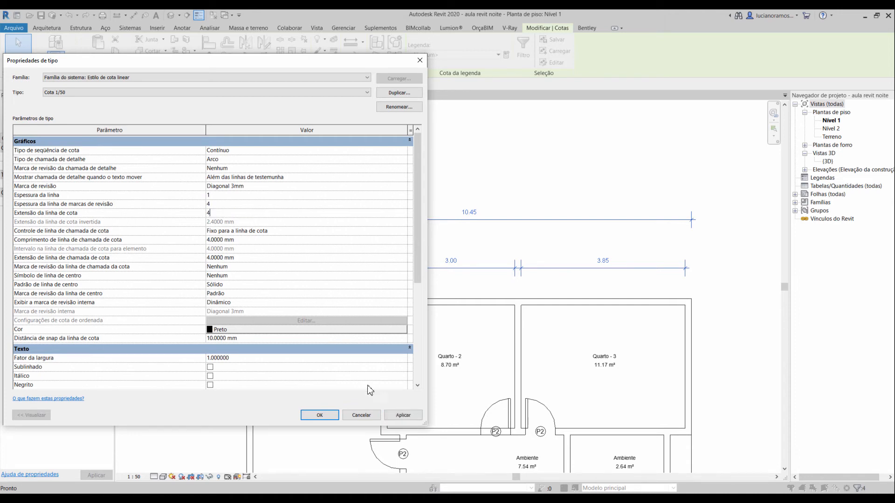
click(401, 415)
click(320, 415)
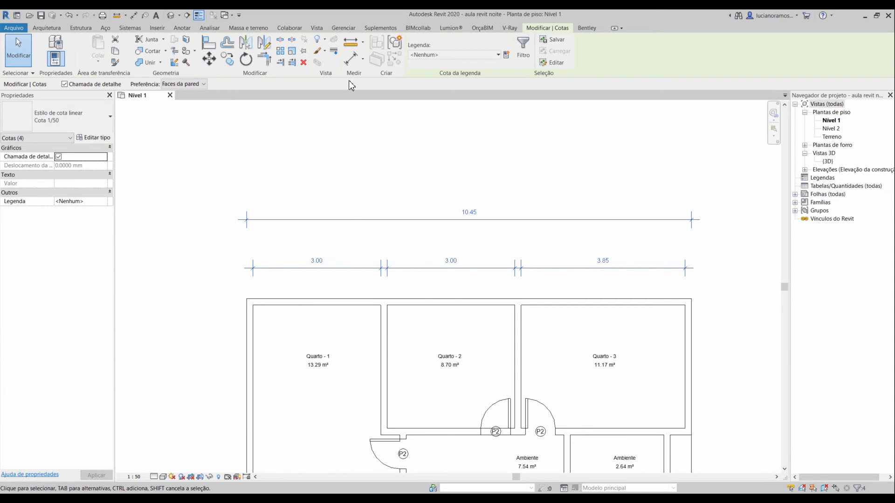
click(401, 125)
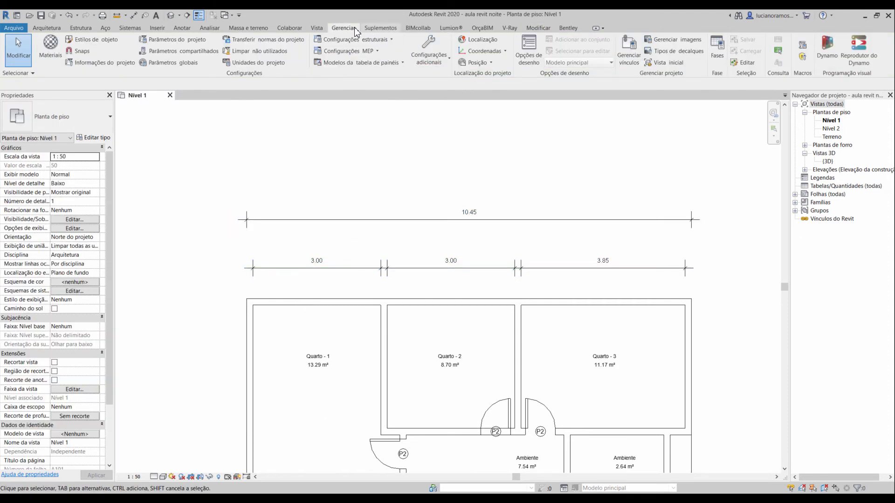
- Duplicate the Diagonal 3mm arrowhead type under the name Diagonal 3mm 2
click(429, 52)
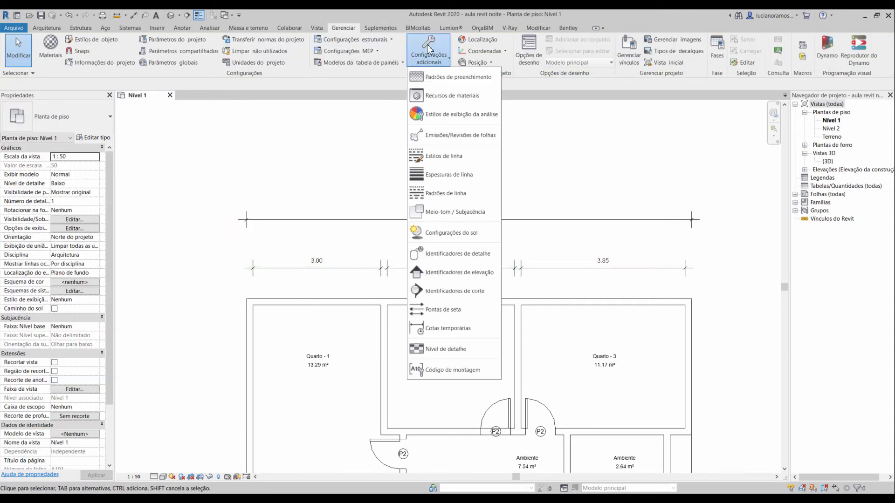
click(448, 310)
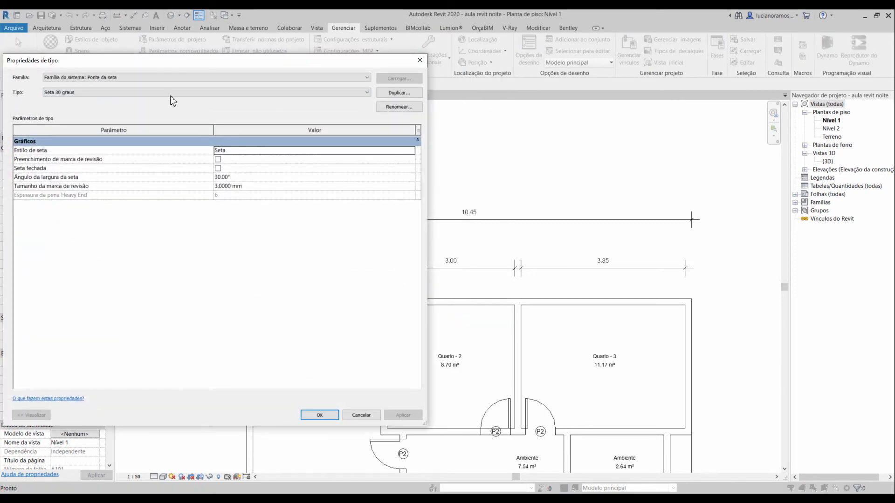
click(171, 93)
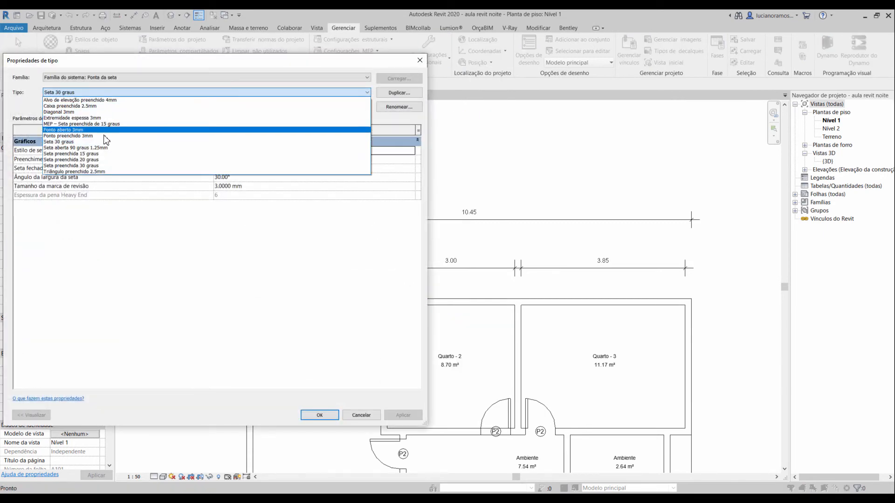
click(103, 112)
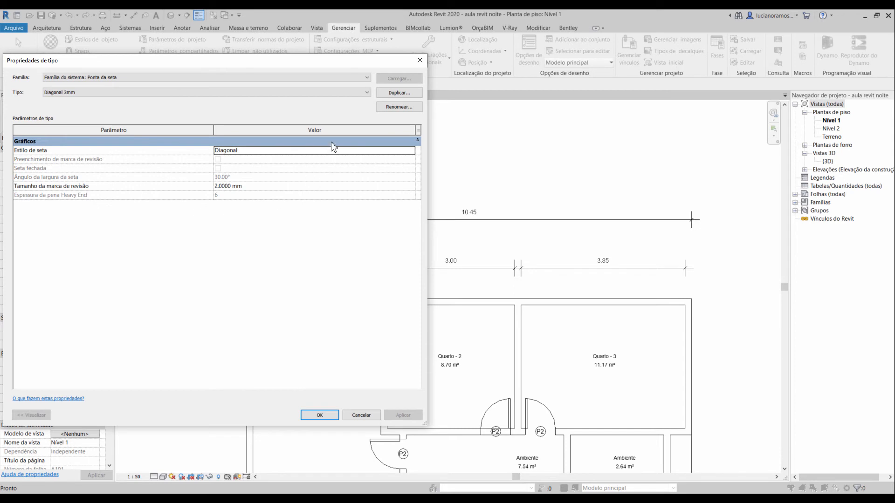
click(392, 94)
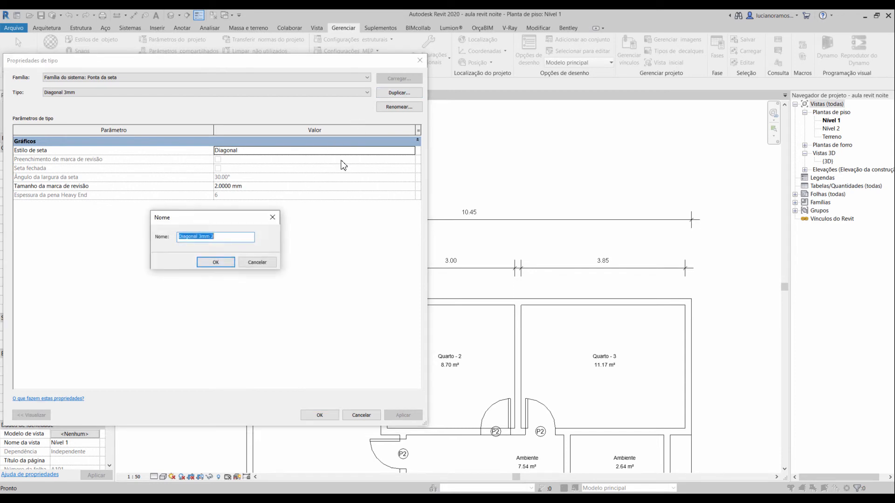
click(217, 264)
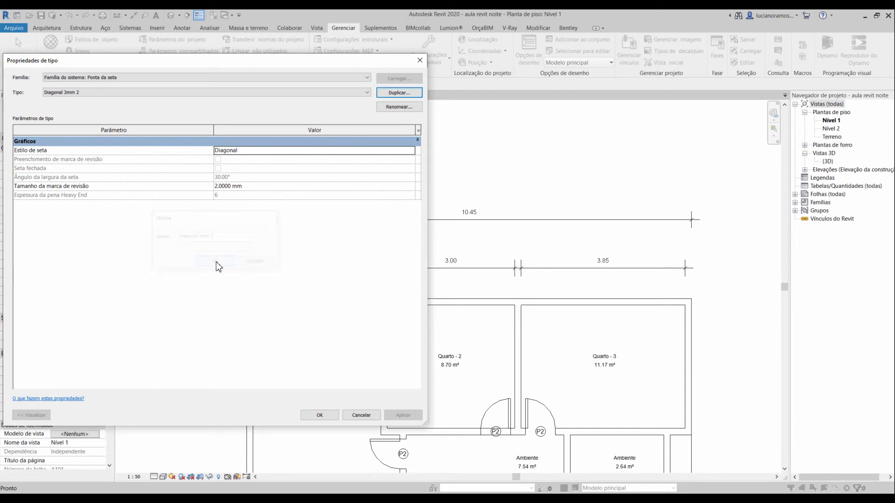
- Set the tick mark size of the Diagonal 3mm 2 arrowhead to 4 mm and accept its properties
click(256, 189)
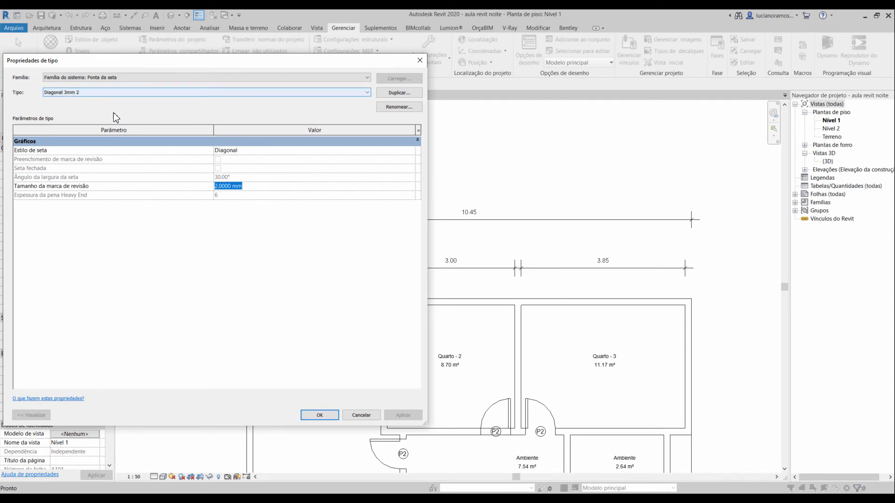
text(3)
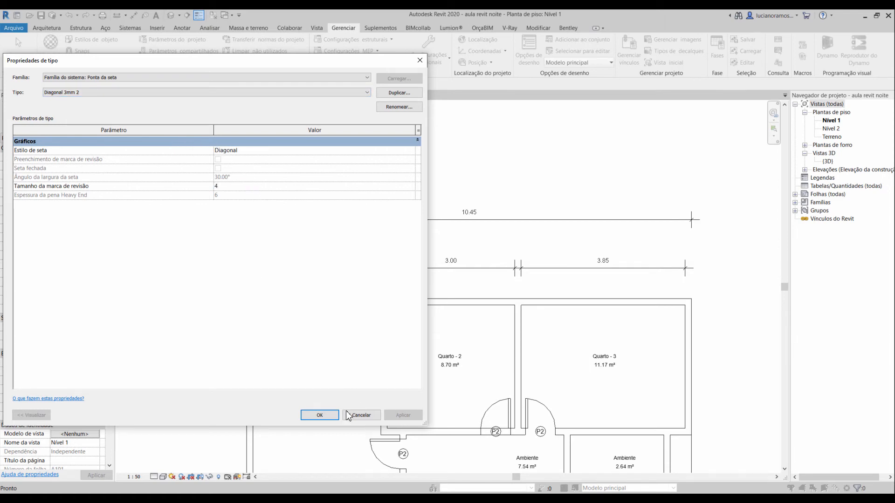
click(333, 415)
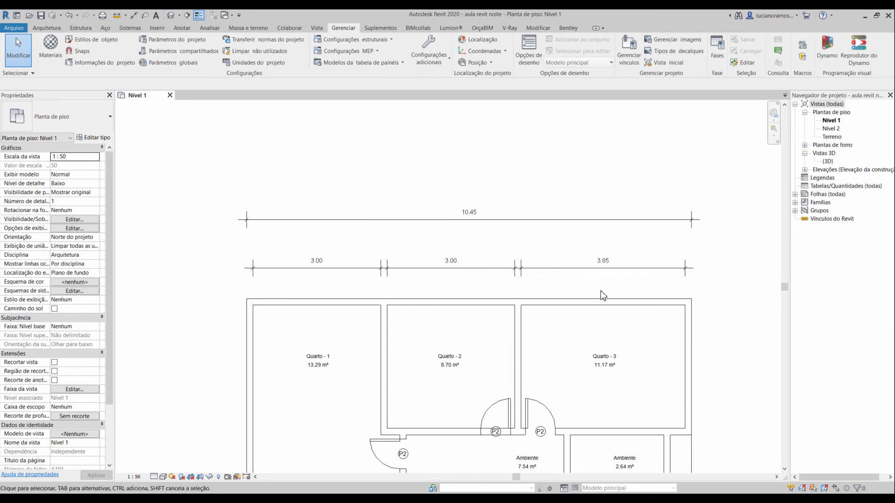
- Assign the Diagonal 3mm 2 tick mark to the Cota 1/50 type of the four bedroom dimensions
drag(727, 283, 175, 194)
click(94, 138)
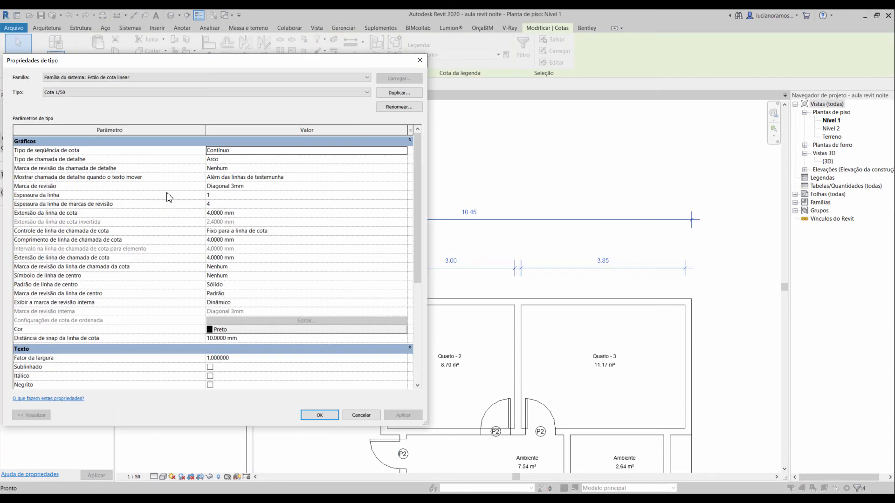
click(305, 186)
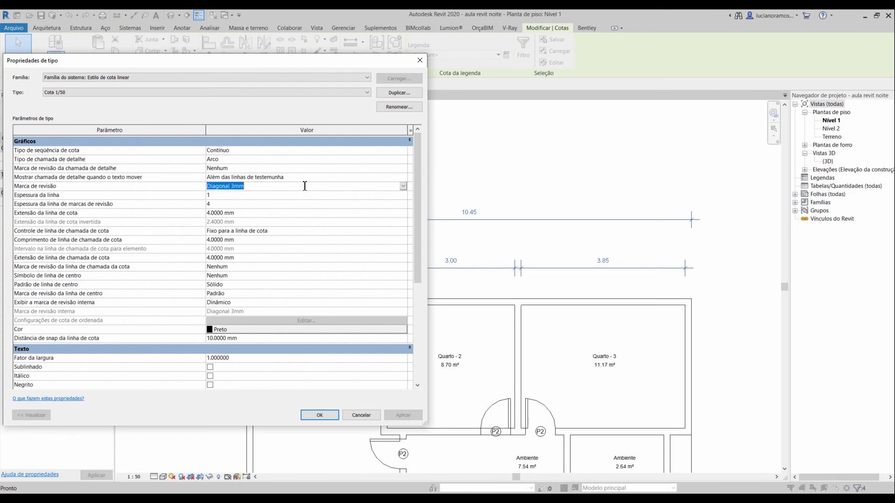
click(404, 187)
click(237, 210)
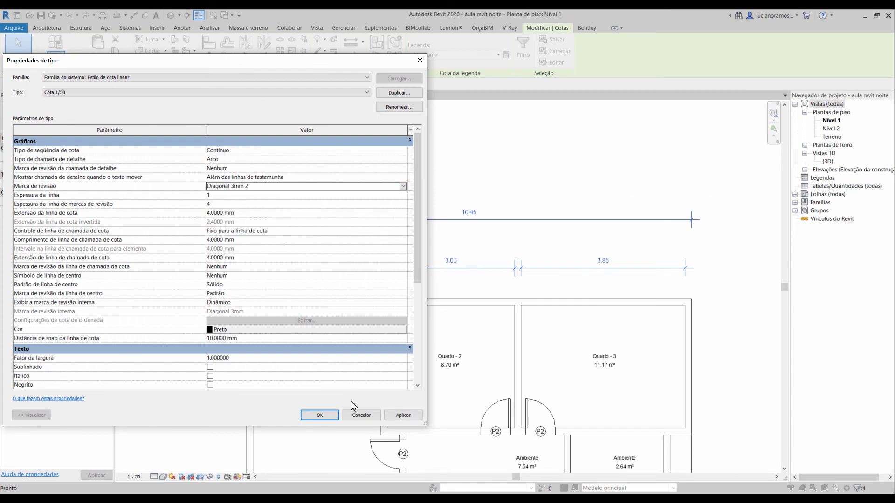
click(322, 415)
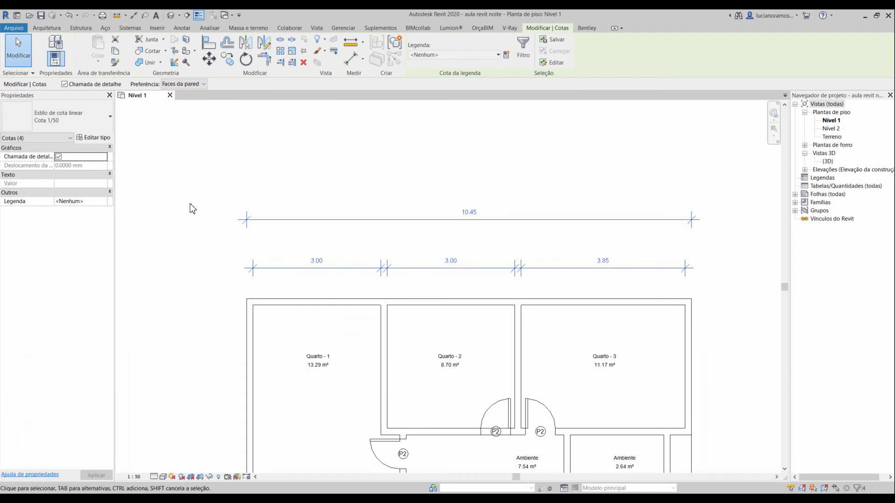
scroll(214, 252, down, 2)
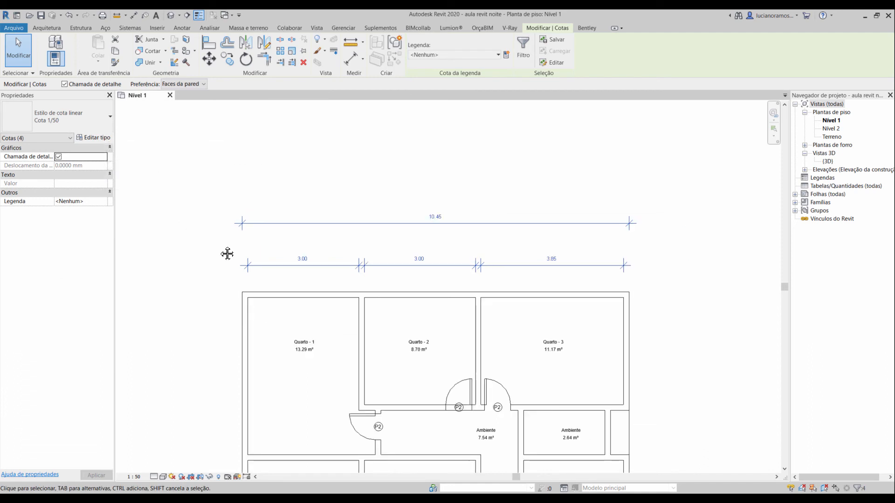
middle_drag(226, 253, 250, 209)
click(226, 211)
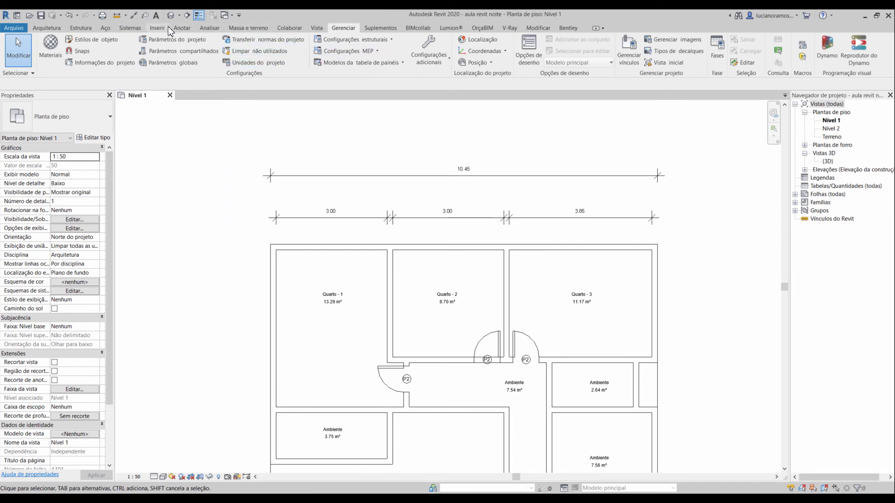
- Draw a vertical model line about 1.78 m long outside Quarto - 1 and a separate inclined line above and beside it
click(182, 29)
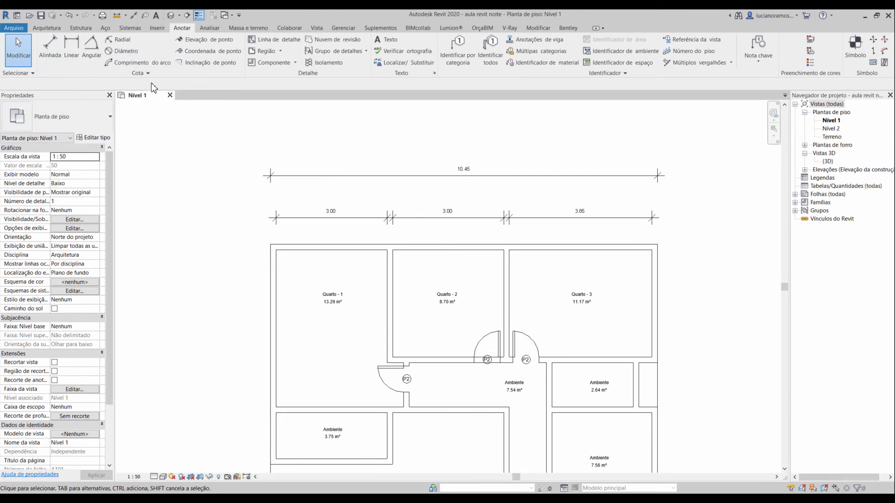
click(47, 28)
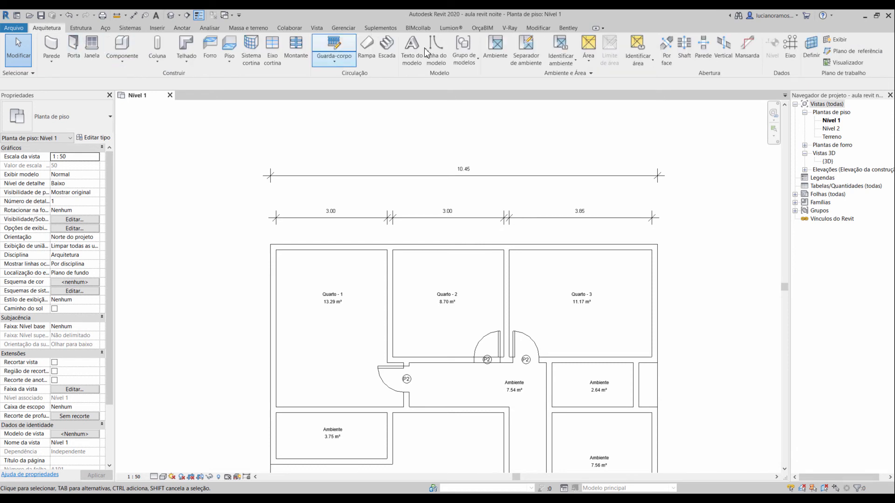
click(155, 315)
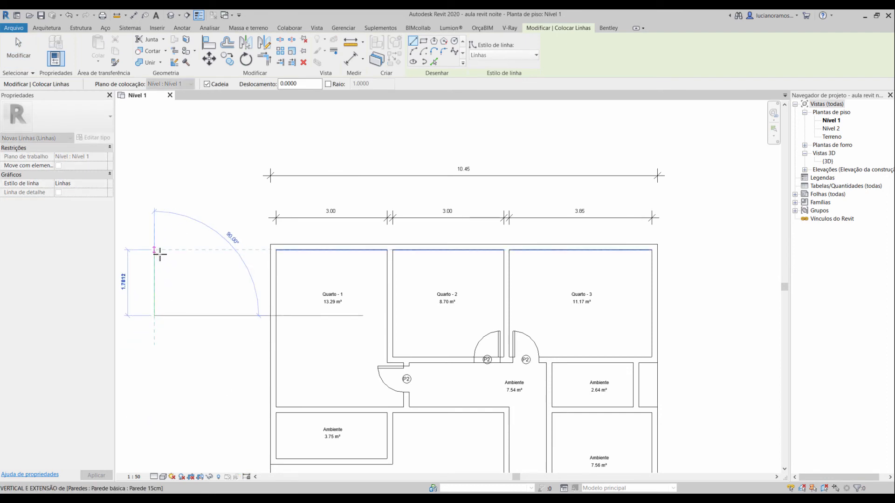
click(160, 254)
key(Escape)
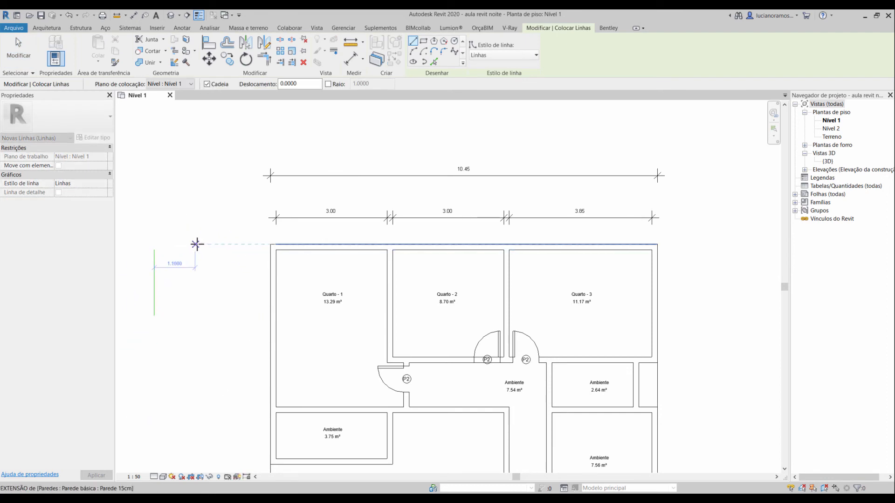
click(195, 230)
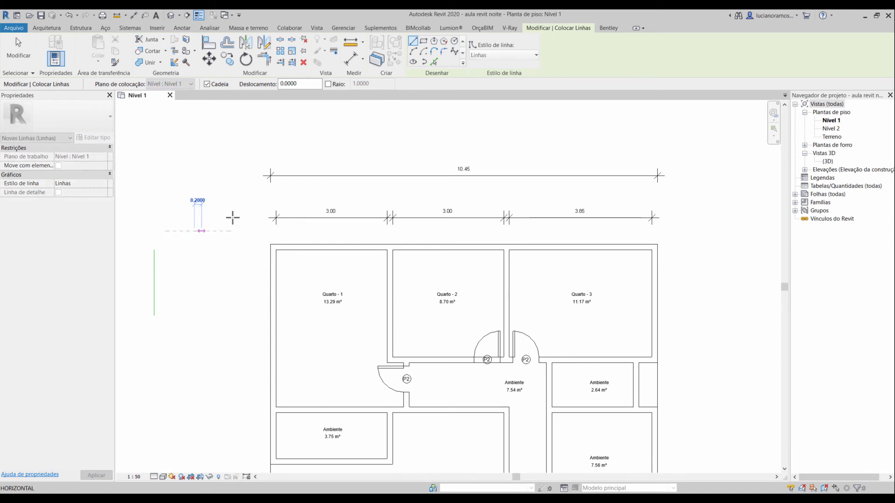
click(246, 196)
key(Escape)
key(Escape)
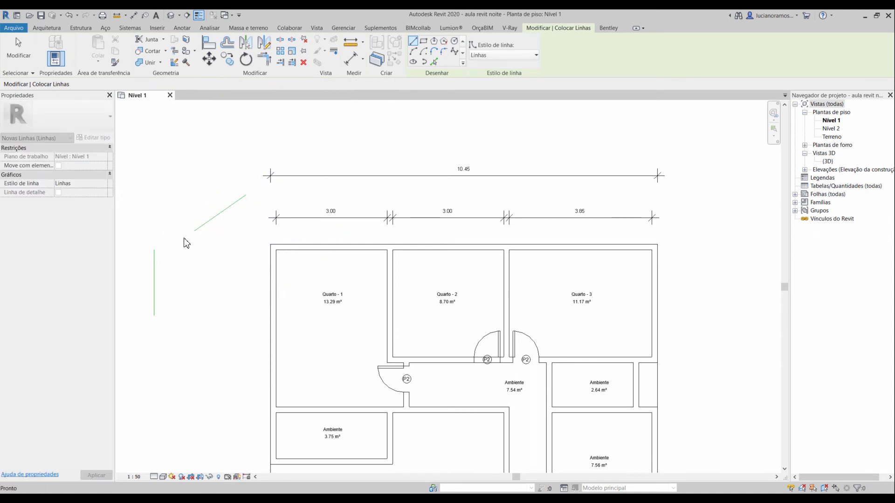
- Place an aligned dimension between the vertical model line and the lower end of the inclined line, and select it
click(182, 27)
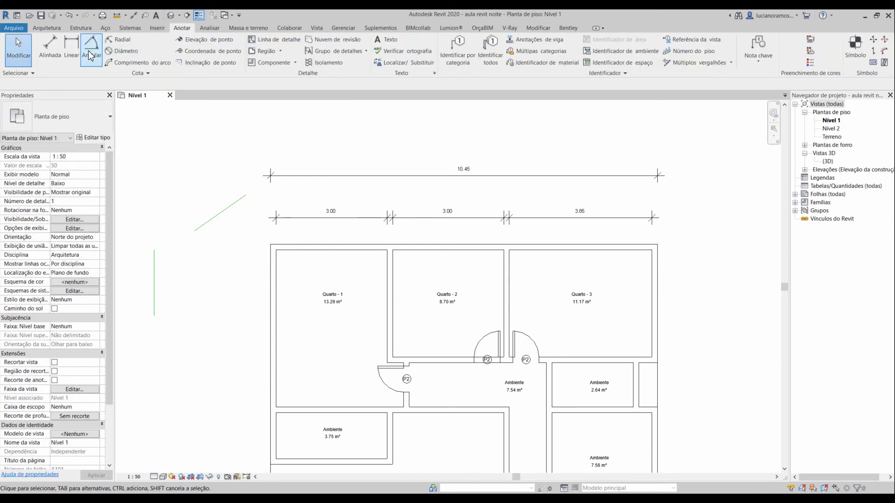
click(50, 46)
click(154, 260)
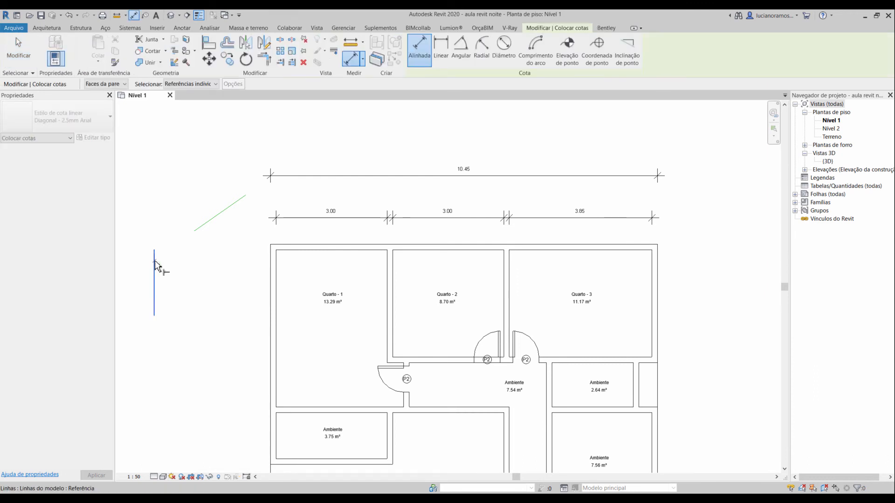
click(195, 231)
click(196, 271)
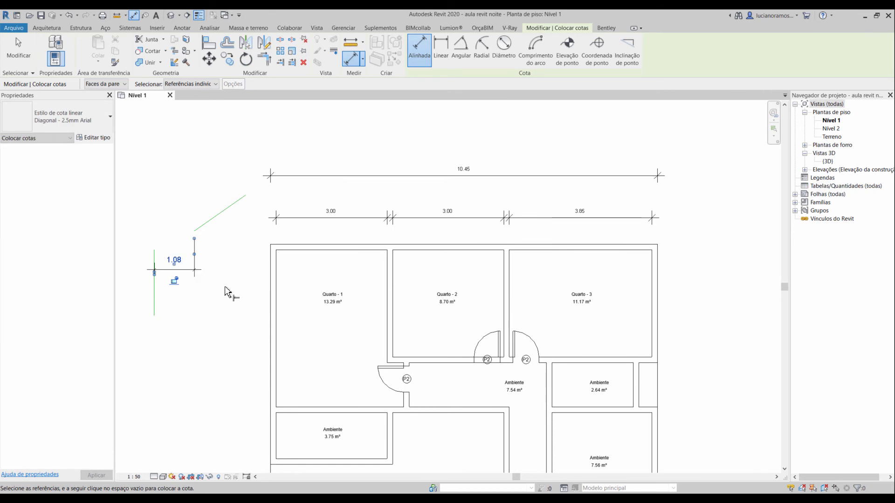
key(Escape)
key(Escape)
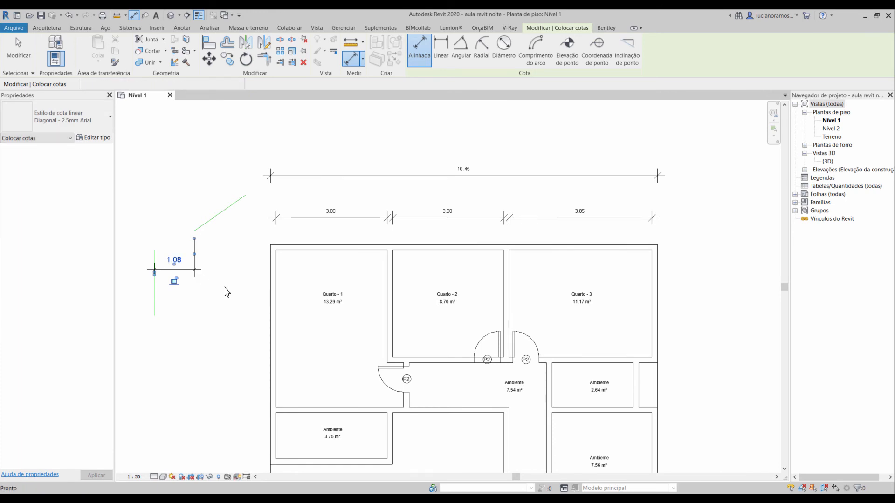
click(198, 273)
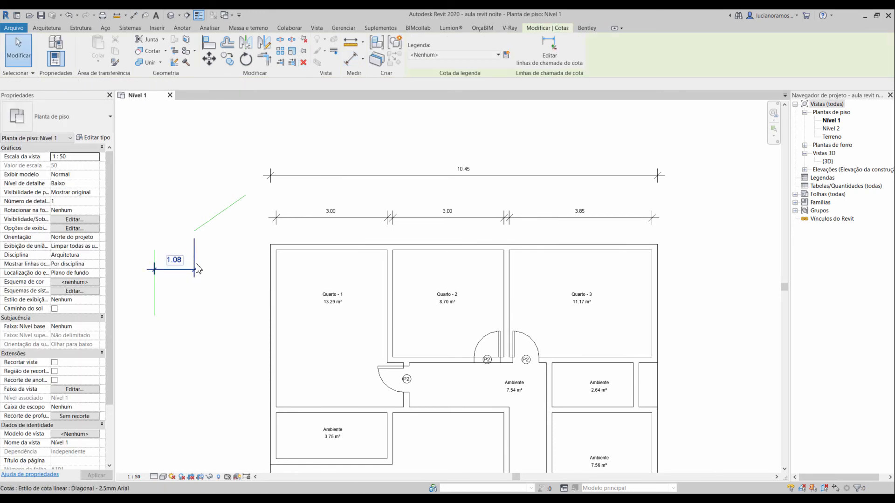
- Delete the selected aligned dimension and draw an inclined model line about 1.9 m long at 70° between the vertical line and Quarto - 1
key(Delete)
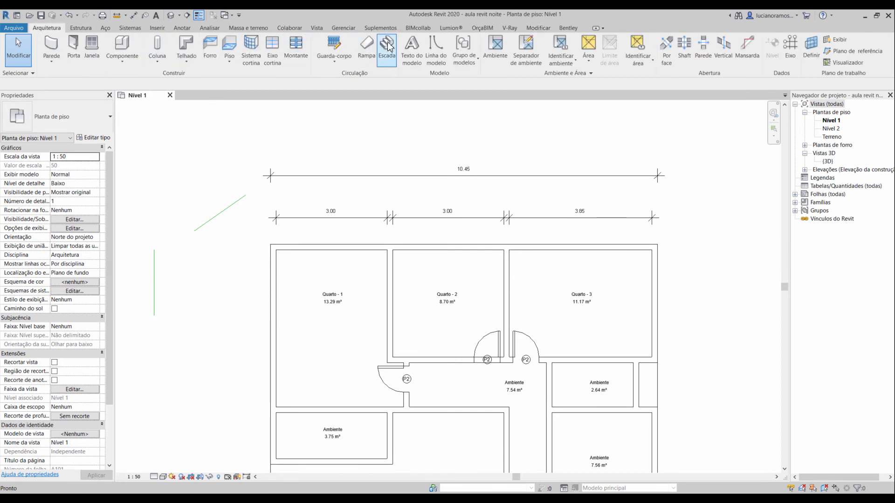
click(435, 49)
click(185, 251)
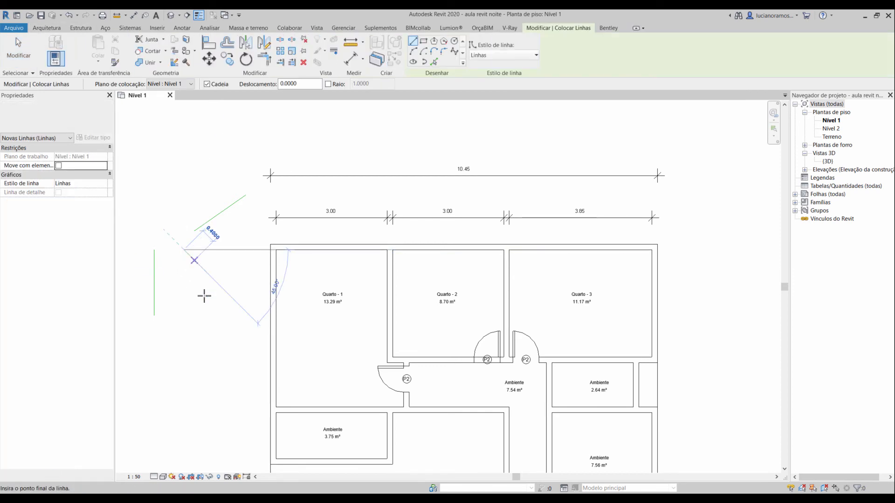
click(208, 316)
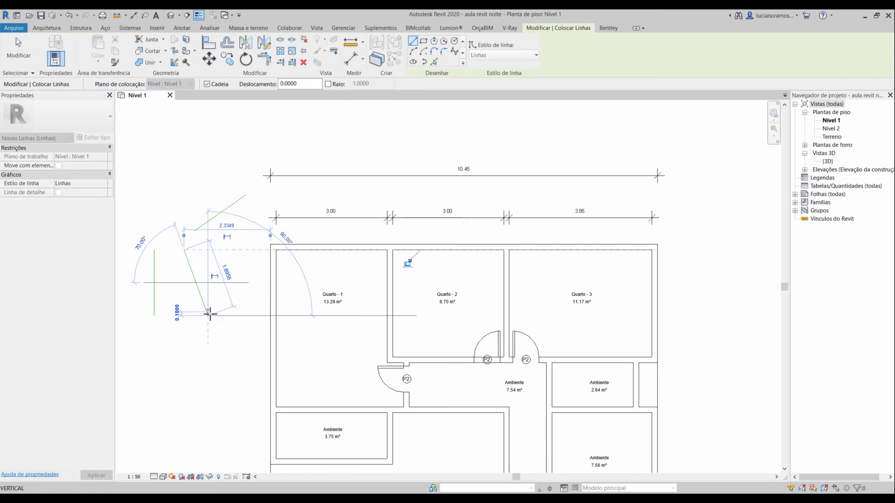
key(Escape)
key(Escape)
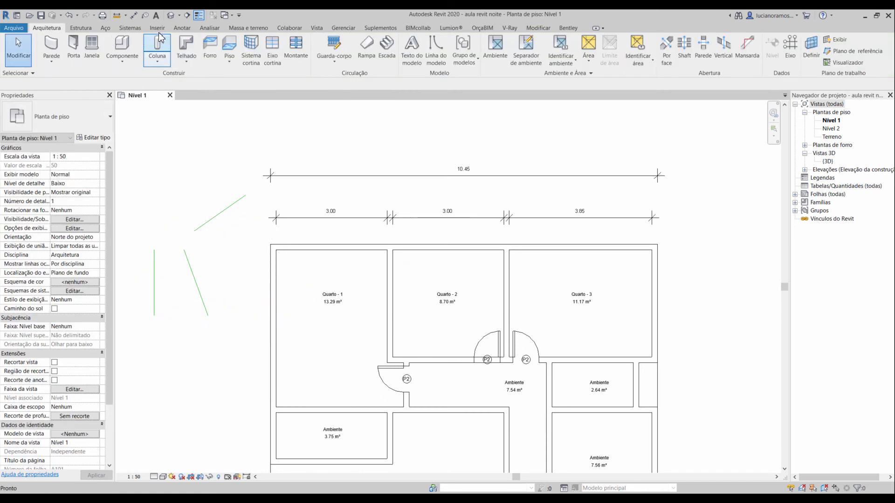
- Place a linear dimension between the lower endpoints of the vertical model line and the adjacent inclined line
click(182, 27)
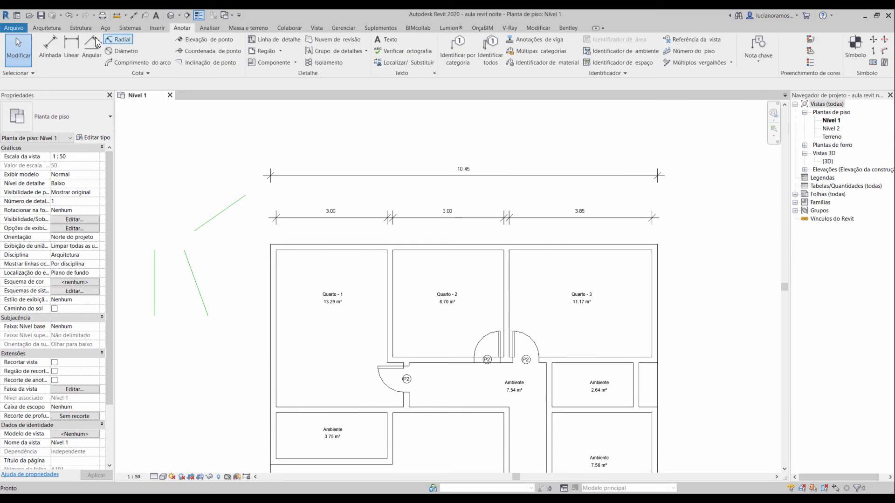
click(72, 41)
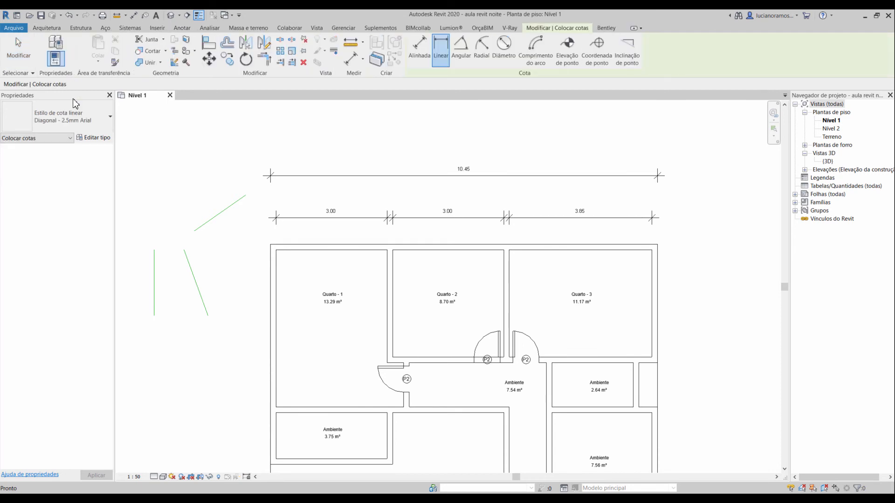
click(154, 316)
click(208, 317)
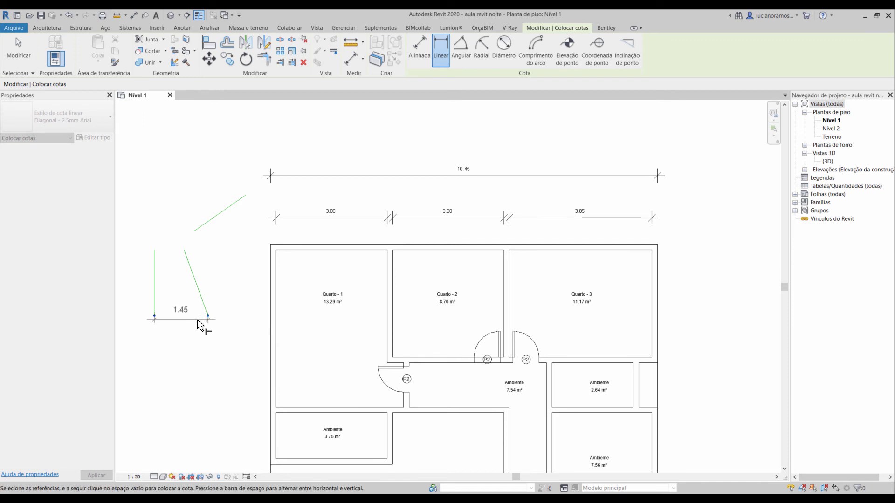
click(198, 320)
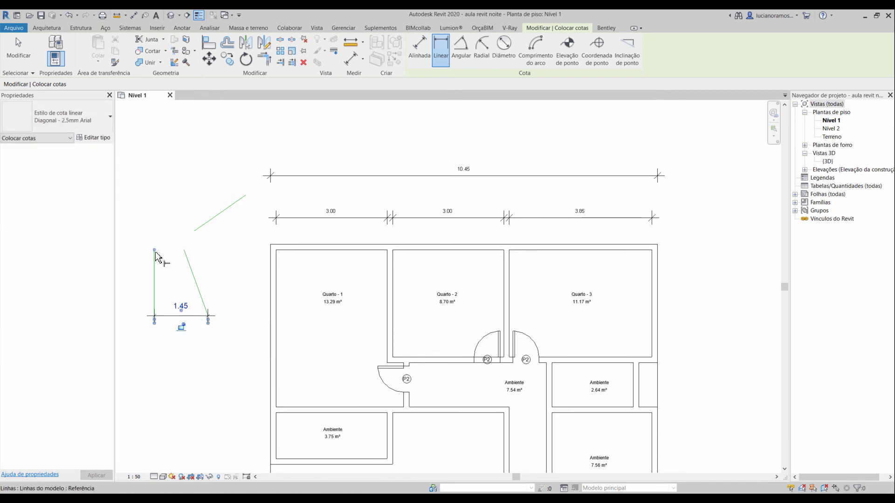
- Place a linear dimension between the upper endpoints of the vertical model line and the adjacent inclined line
click(154, 250)
click(184, 251)
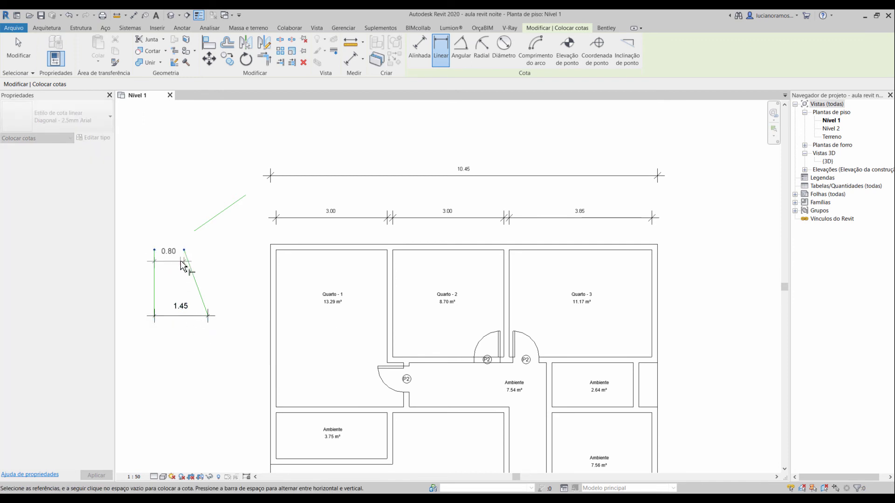
click(181, 255)
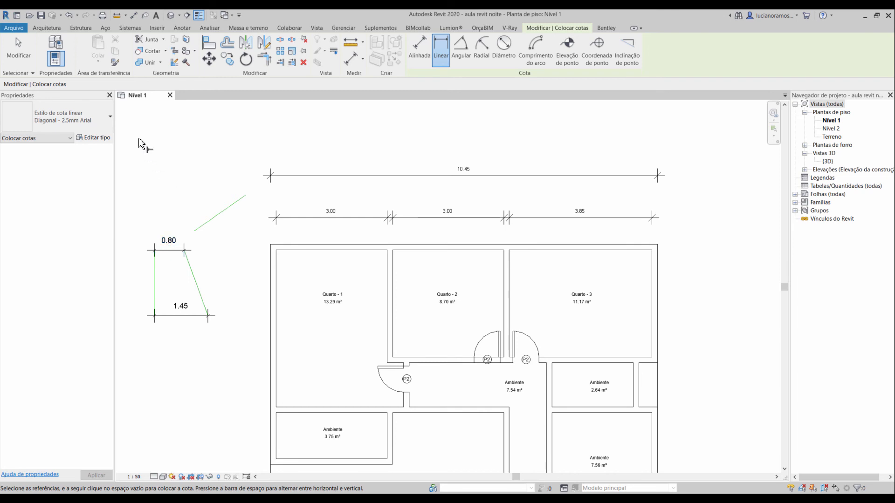
key(Escape)
key(Escape)
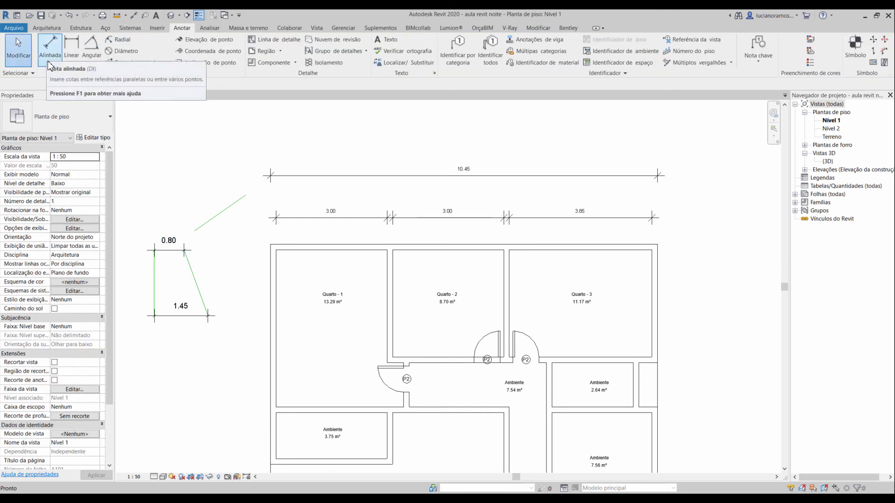
- Place an angular dimension between the inner faces of the left and upper walls of Quarto - 1, inside their corner
click(94, 53)
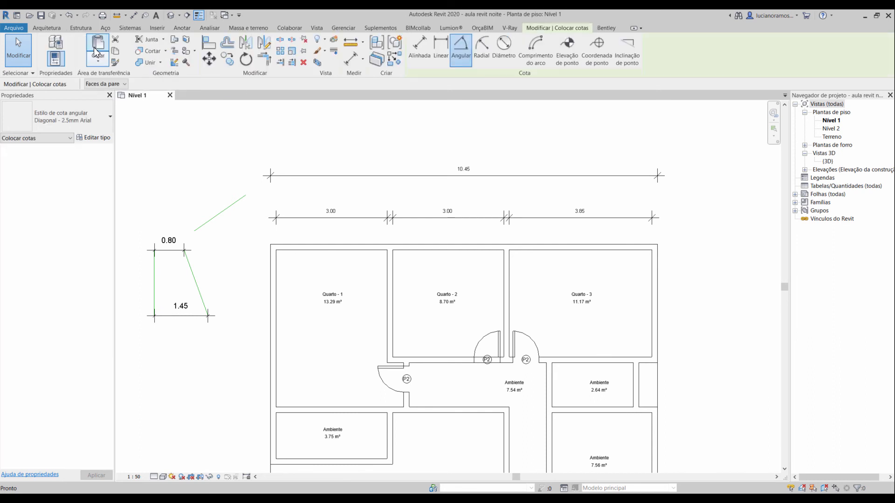
middle_drag(203, 274, 372, 260)
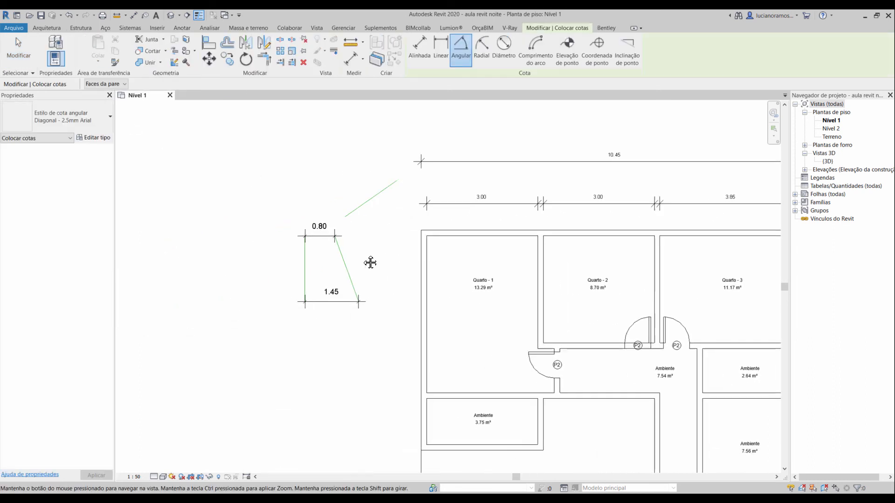
scroll(371, 260, up, 2)
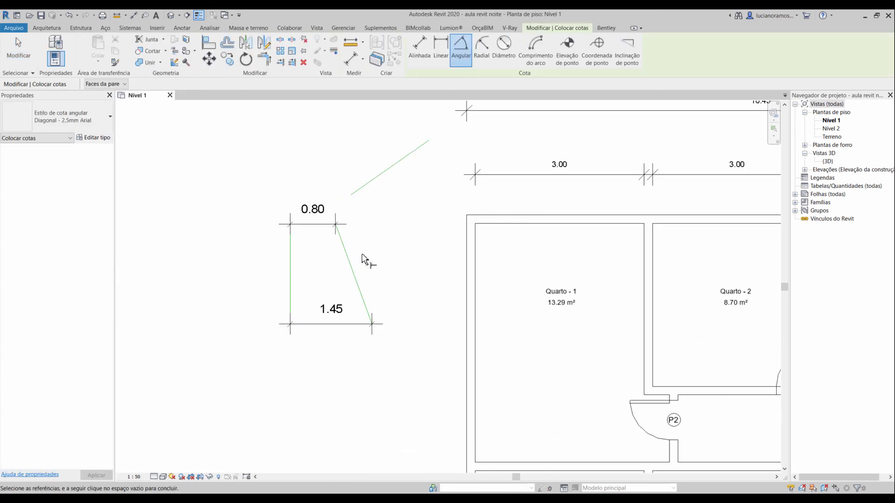
click(476, 282)
click(523, 230)
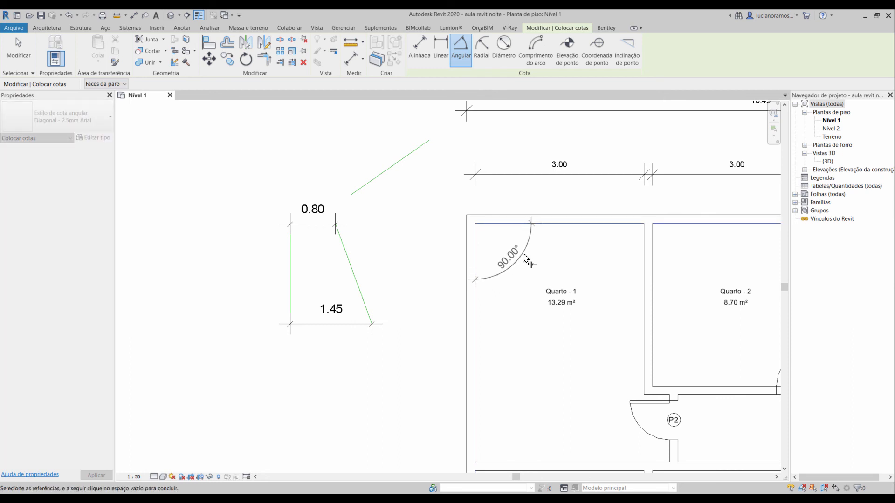
click(480, 279)
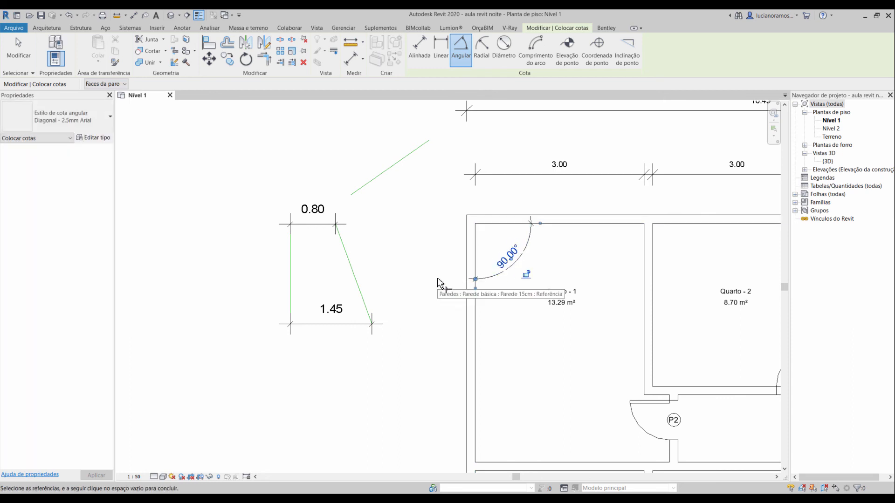
scroll(433, 285, down, 3)
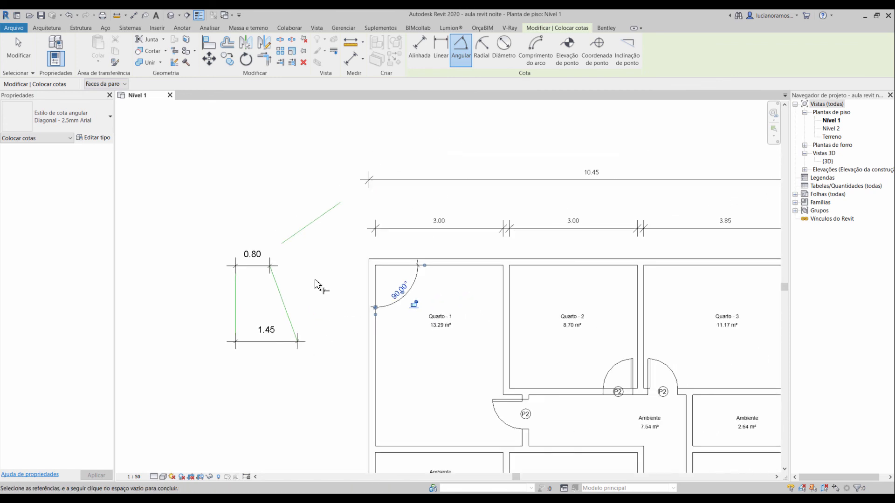
key(Escape)
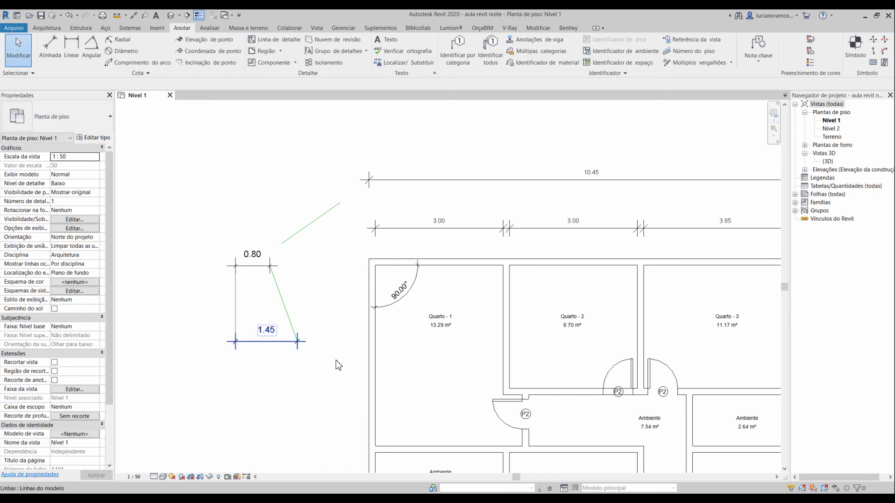
- Delete the three model lines and both linear dimensions beside Quarto - 1
drag(335, 352, 211, 179)
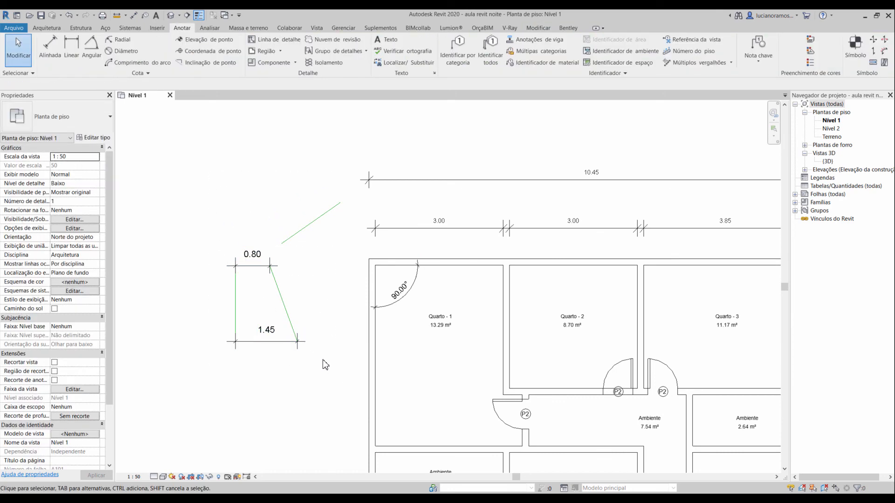
drag(337, 366, 204, 181)
key(Delete)
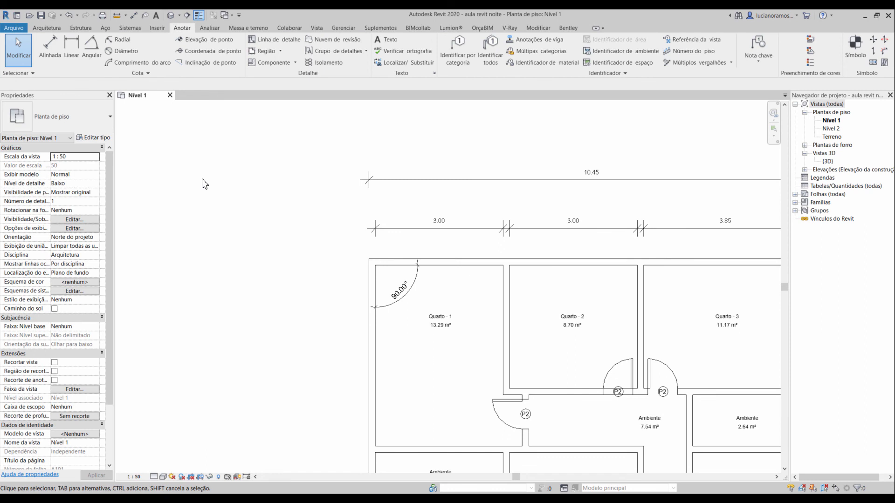
- Draw two connected model lines outside Quarto - 1: a vertical one 2 m long and a horizontal one running toward the house from its upper end
click(55, 27)
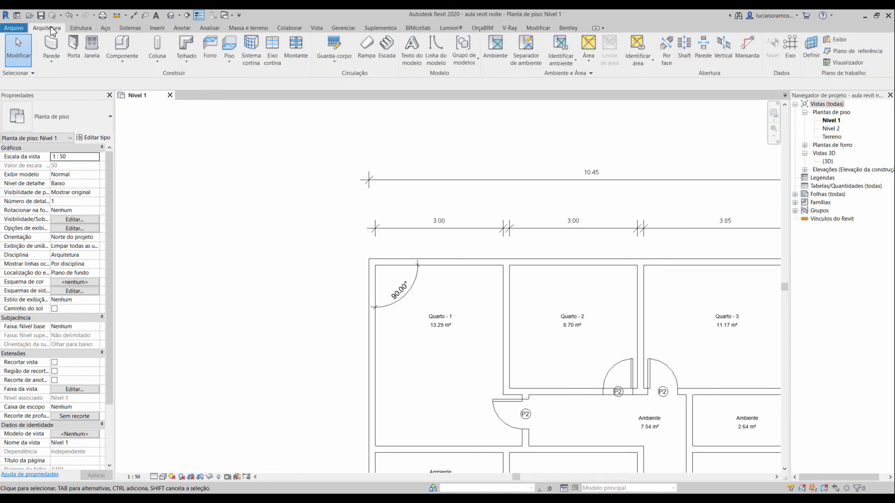
click(447, 49)
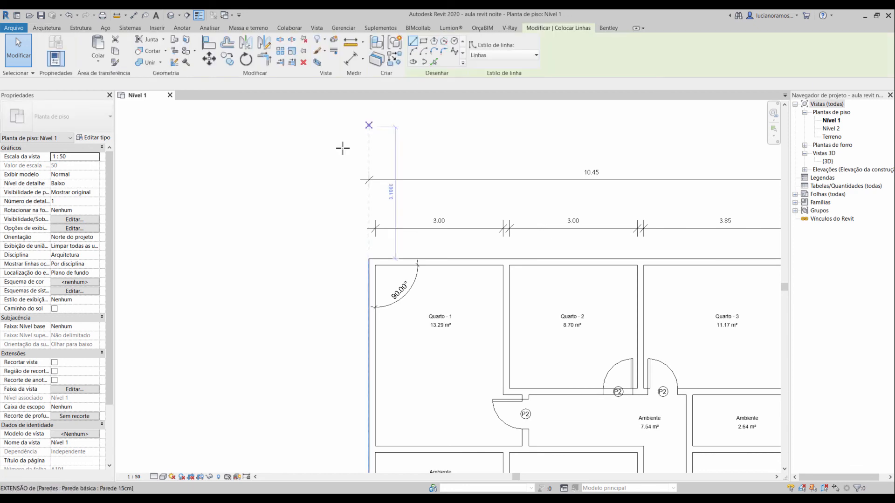
click(182, 330)
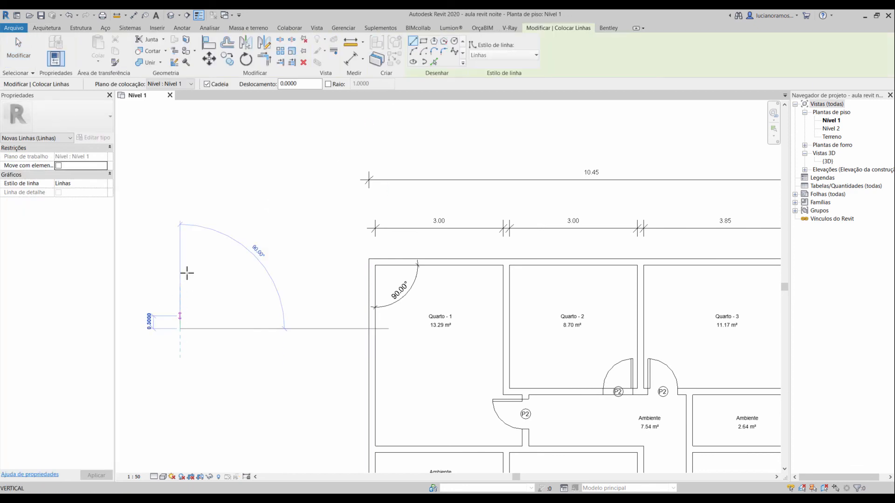
click(182, 244)
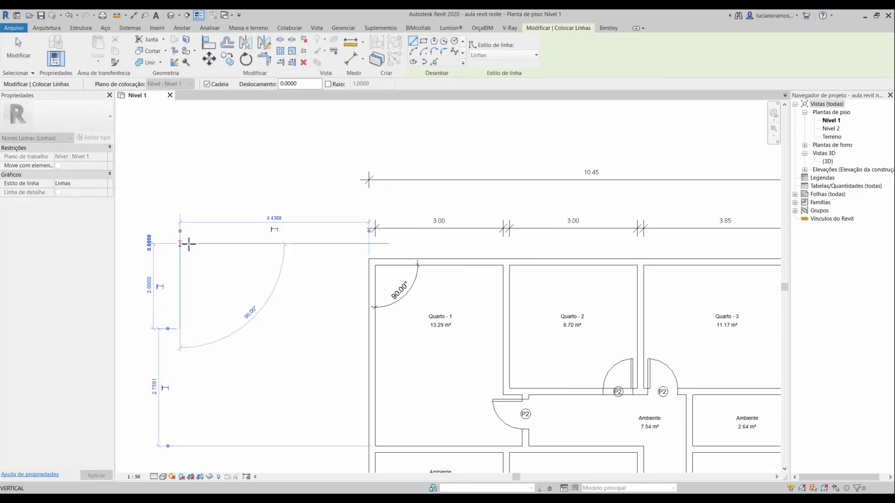
click(256, 244)
key(Escape)
key(Escape)
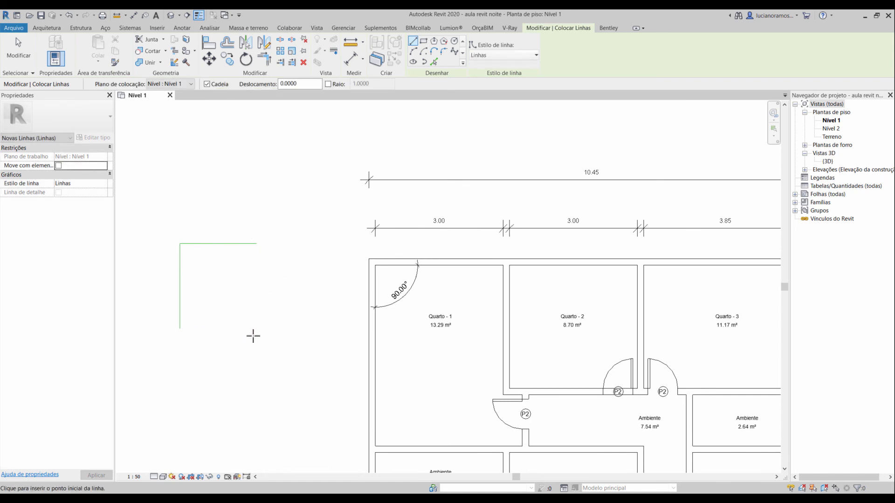
- Draw a separate inclined model line about 1.65 m long at 115° beneath the horizontal line
click(265, 329)
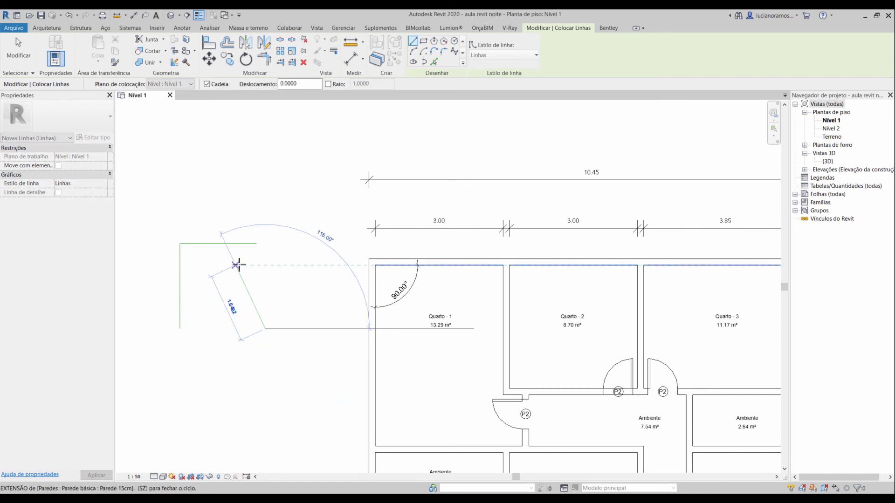
click(236, 265)
key(Escape)
key(Escape)
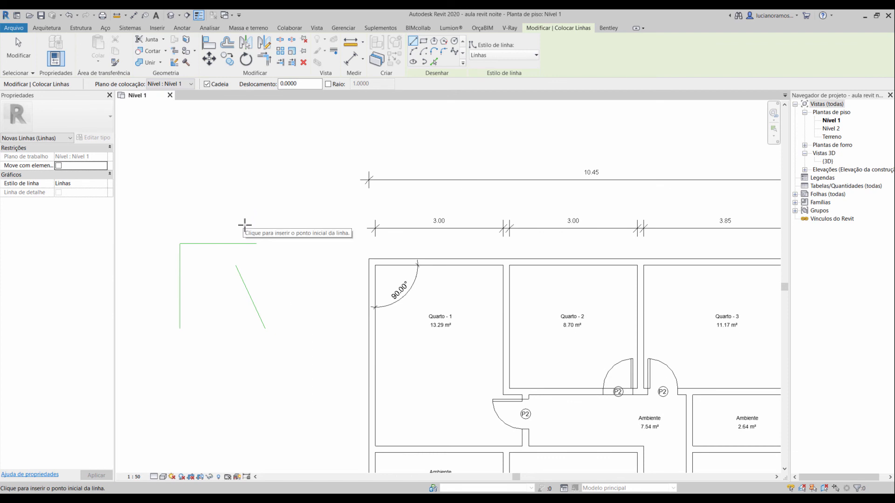
key(Escape)
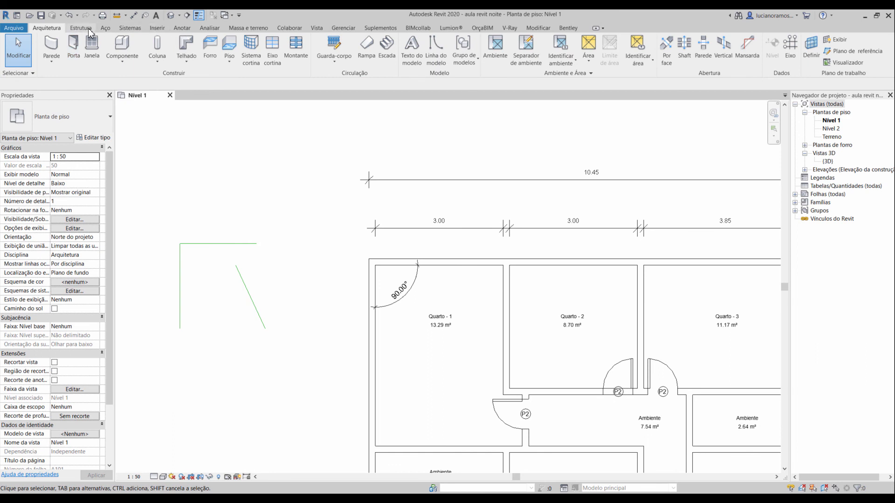
click(178, 31)
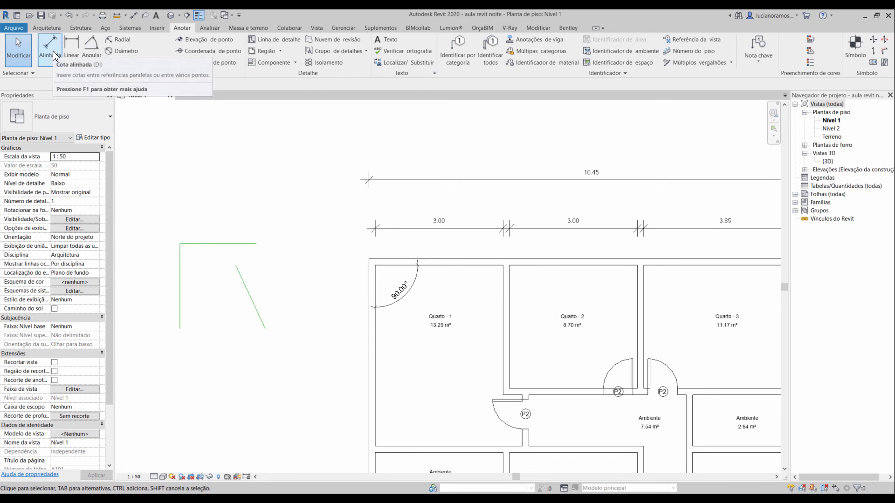
click(74, 46)
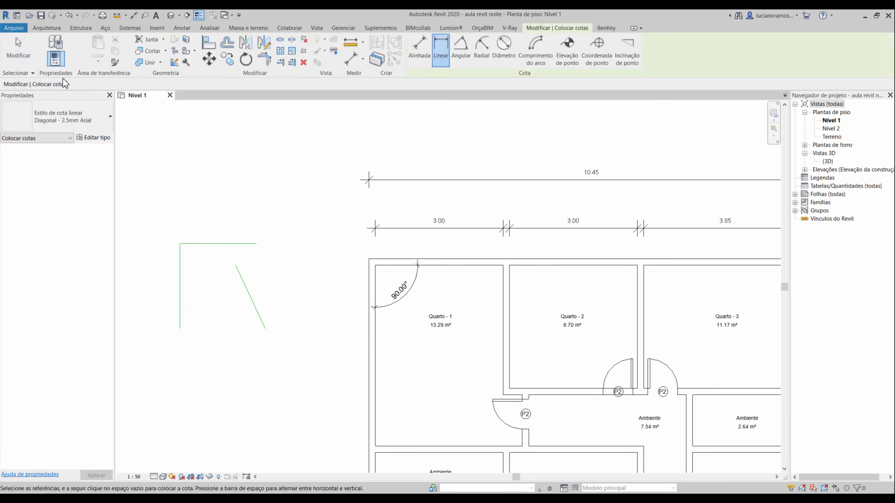
key(Escape)
key(Escape)
- Try to place an aligned dimension from the inclined model line toward the vertical line
key(d)
key(i)
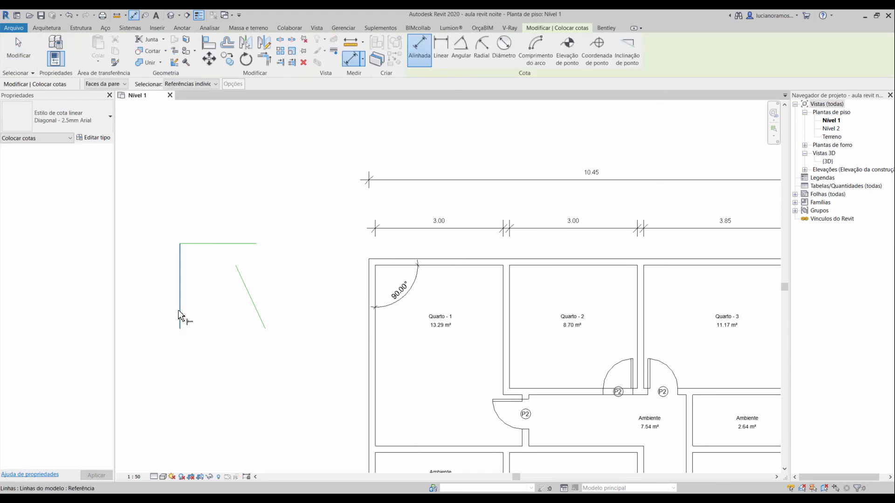
click(239, 272)
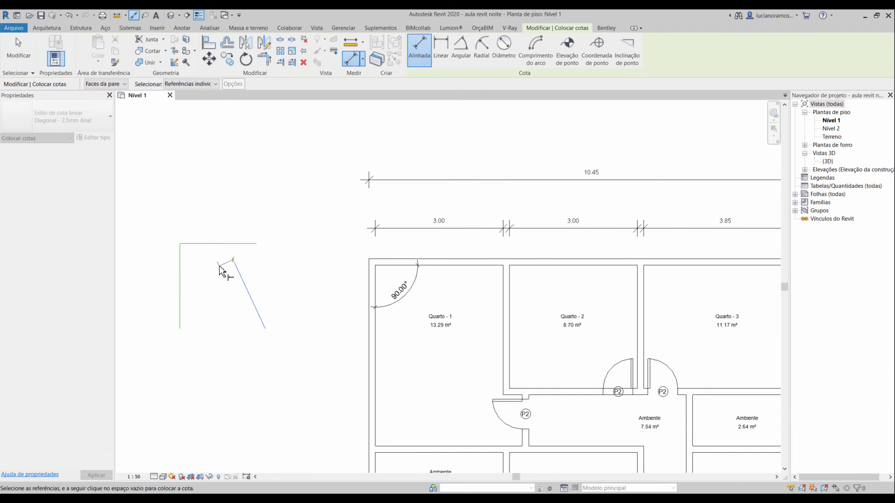
key(Escape)
key(Escape)
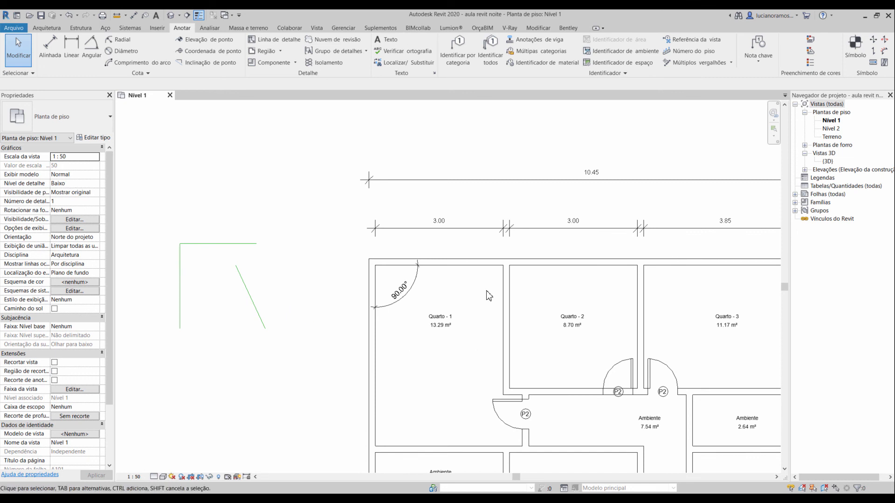
- Select the three model lines outside Quarto - 1
scroll(488, 296, down, 3)
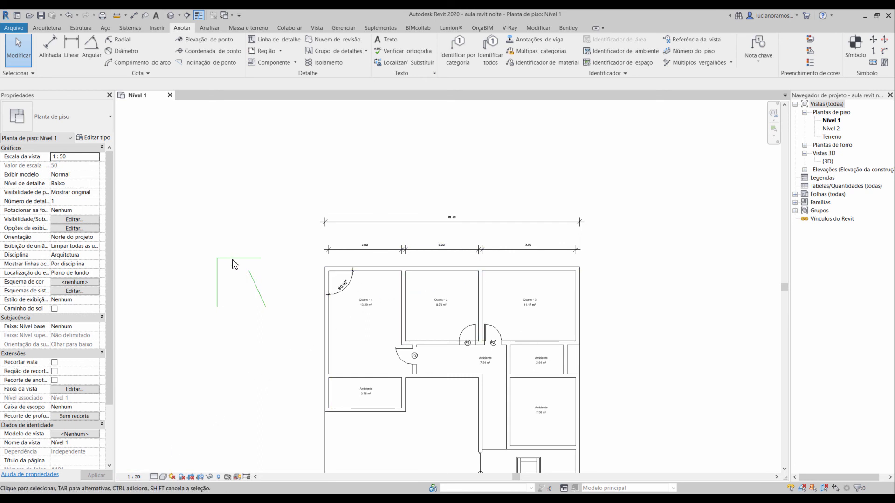
drag(292, 319, 194, 234)
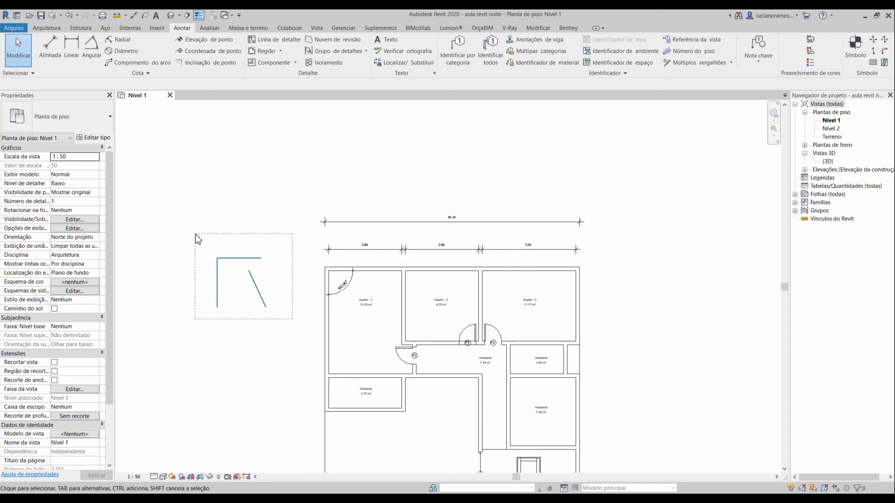
drag(287, 323, 194, 237)
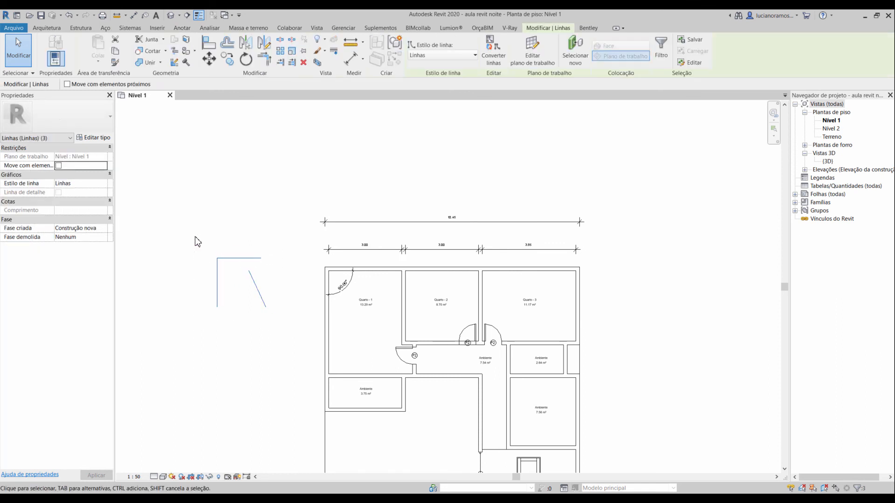